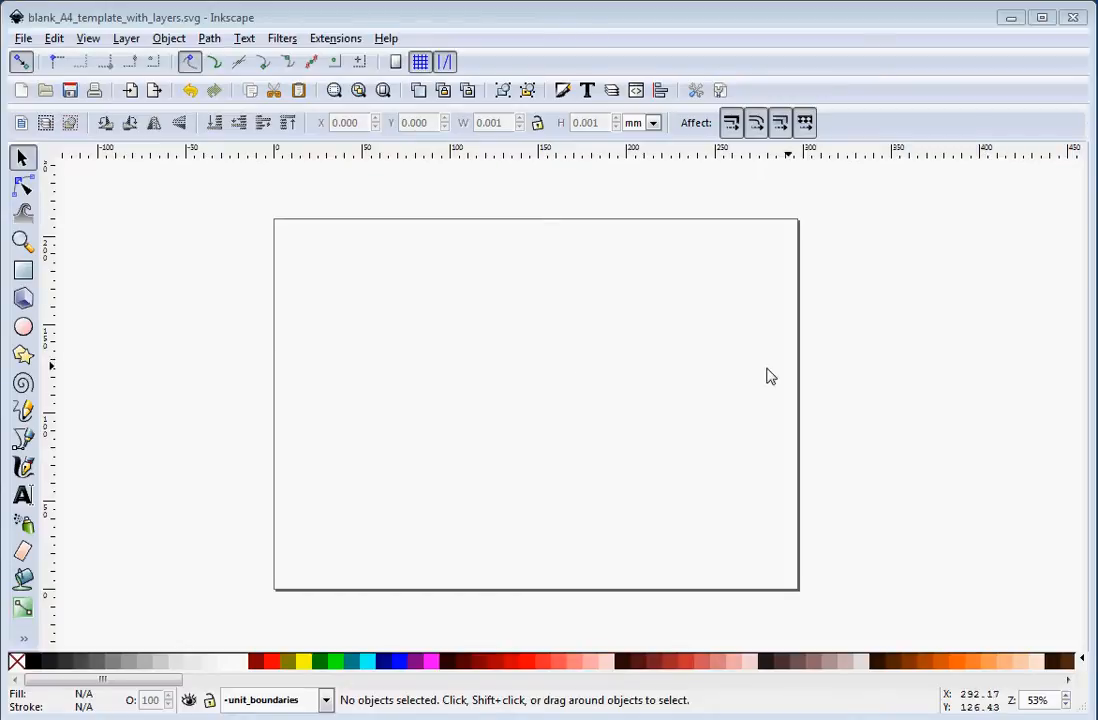
Open the Layers panel and enlarge its layer list.
left_click(124, 39)
left_click(155, 365)
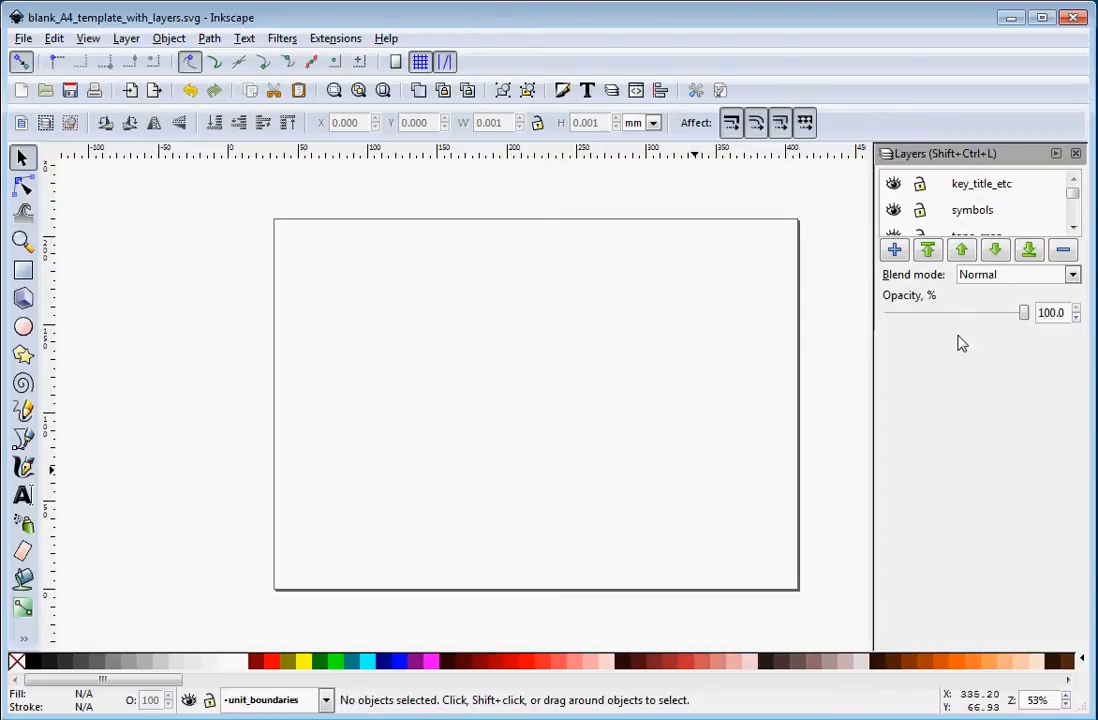
left_click_drag(956, 333, 975, 576)
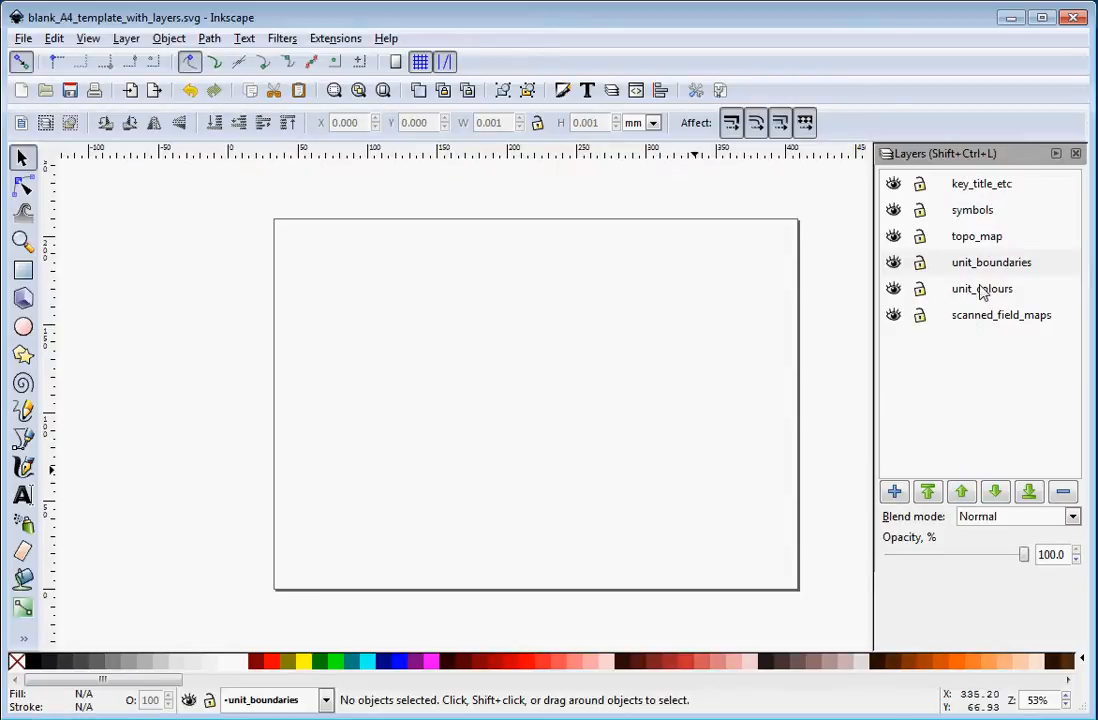
Import st_bathans_map.pdf into the topo_map layer, accepting the default PDF import settings.
left_click(986, 238)
left_click(982, 289)
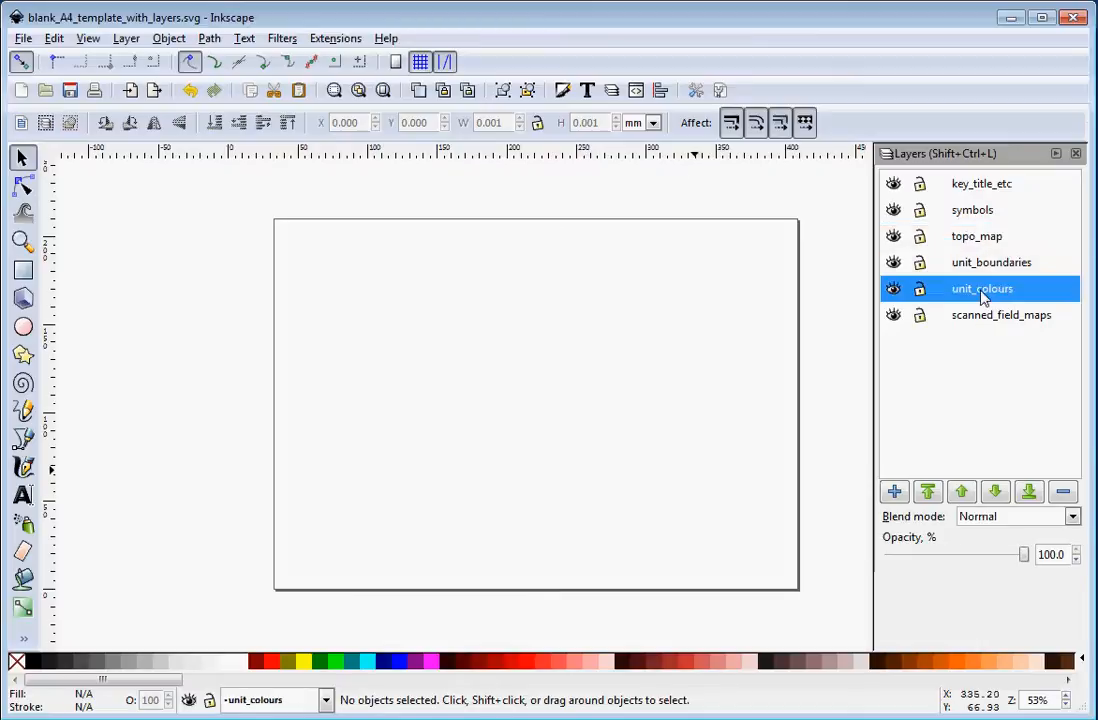
left_click(990, 266)
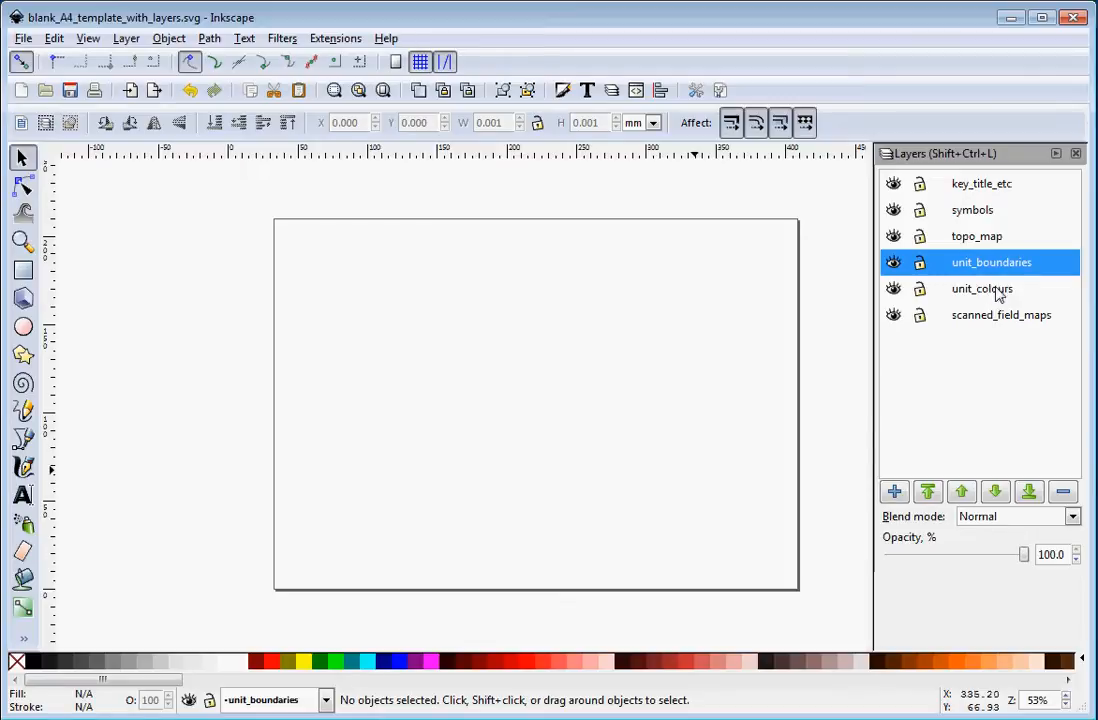
left_click(976, 240)
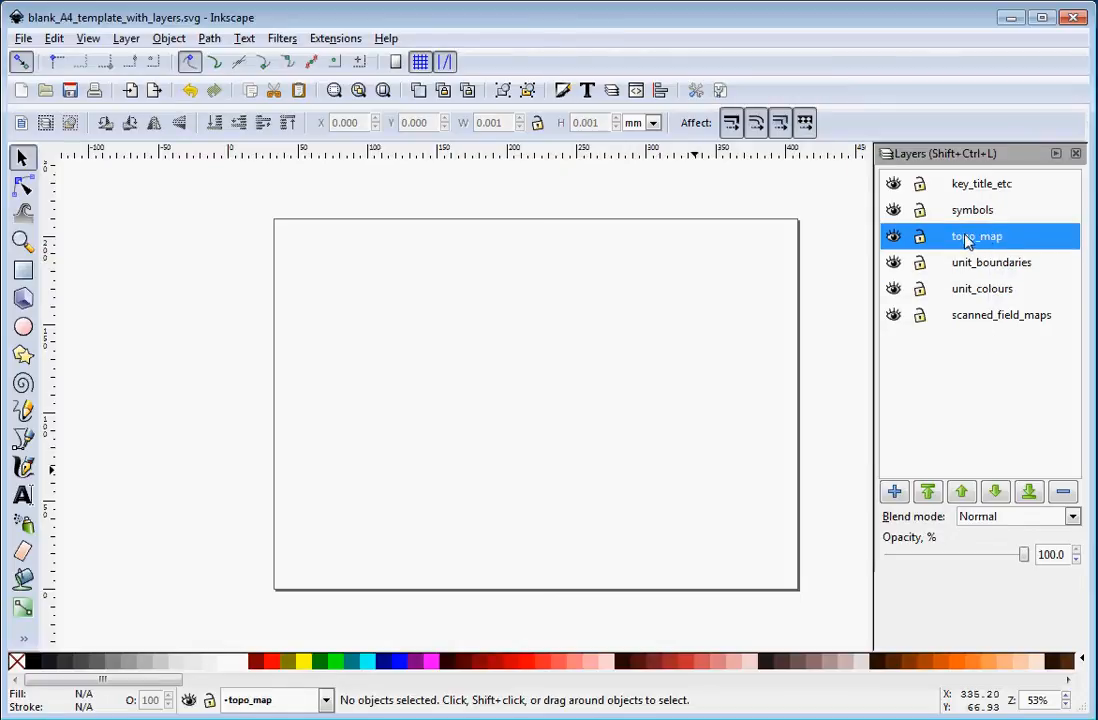
left_click(24, 40)
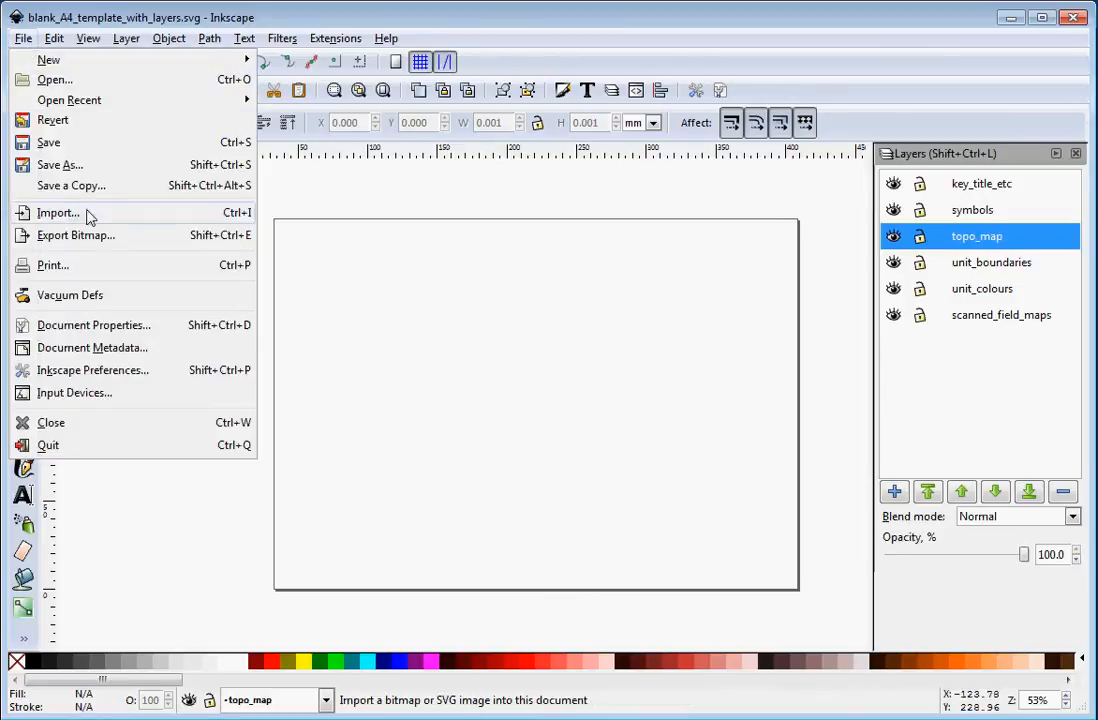
left_click(517, 310)
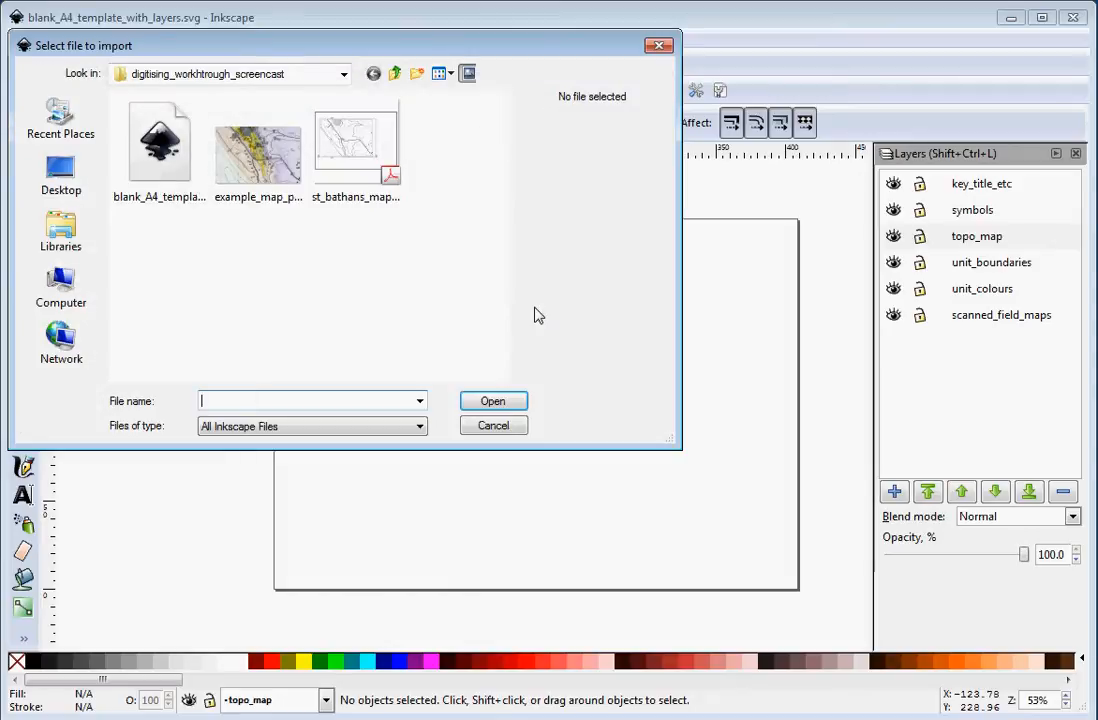
left_click(214, 145)
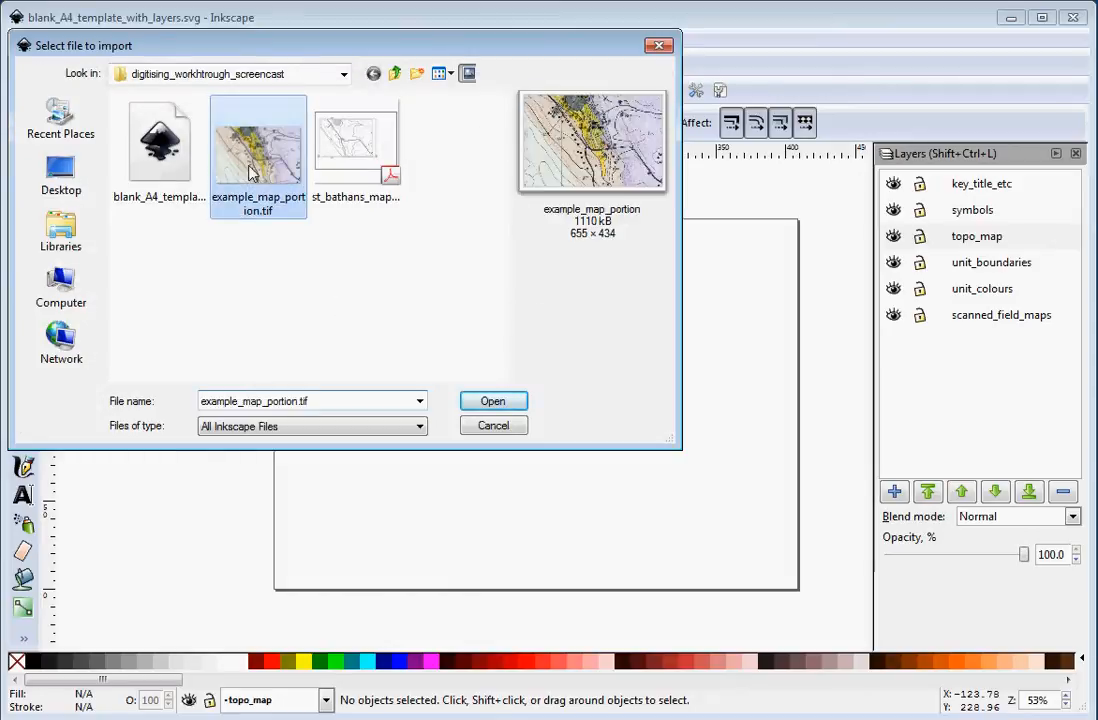
left_click(346, 164)
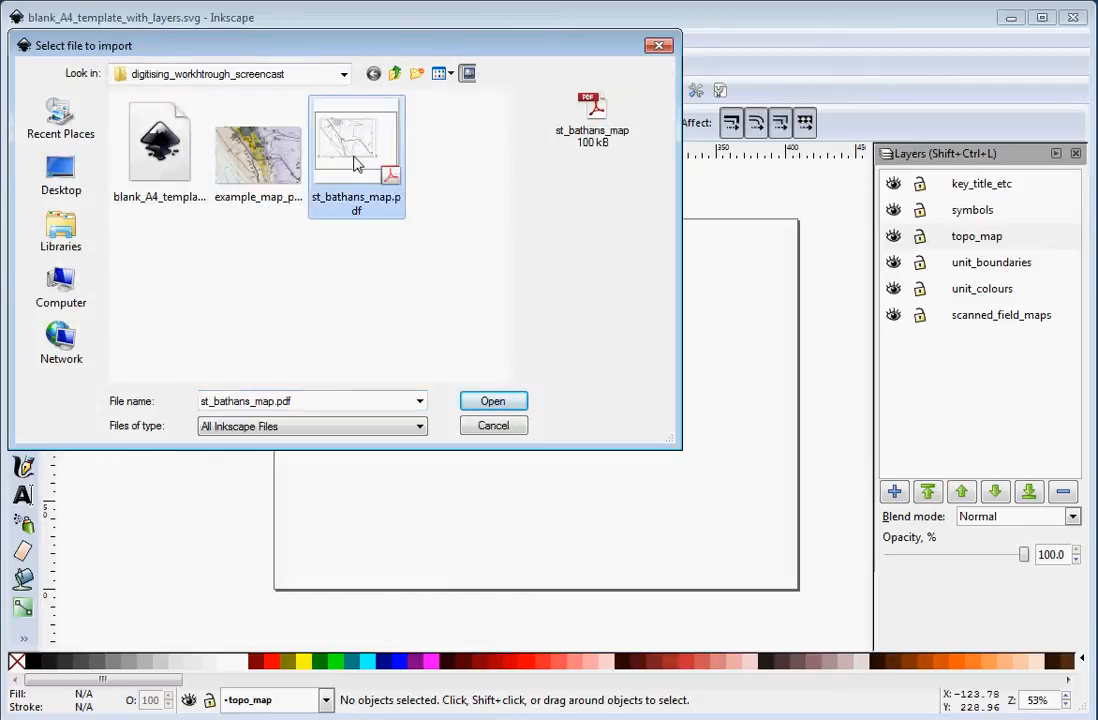
left_click(493, 404)
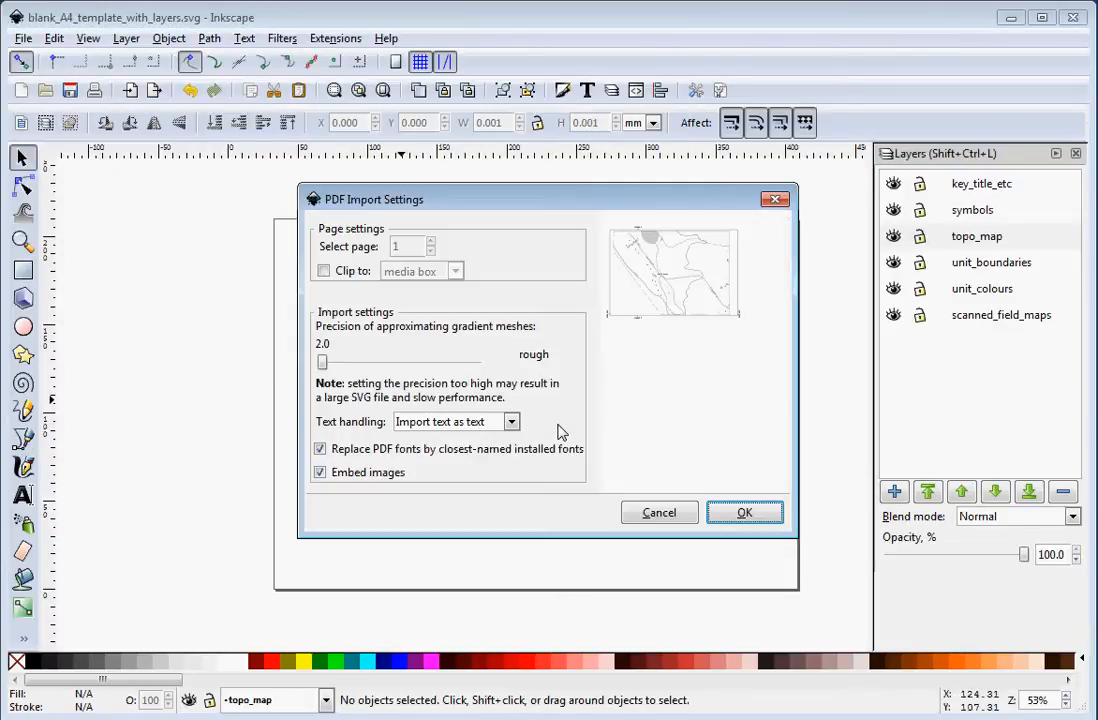
left_click(721, 516)
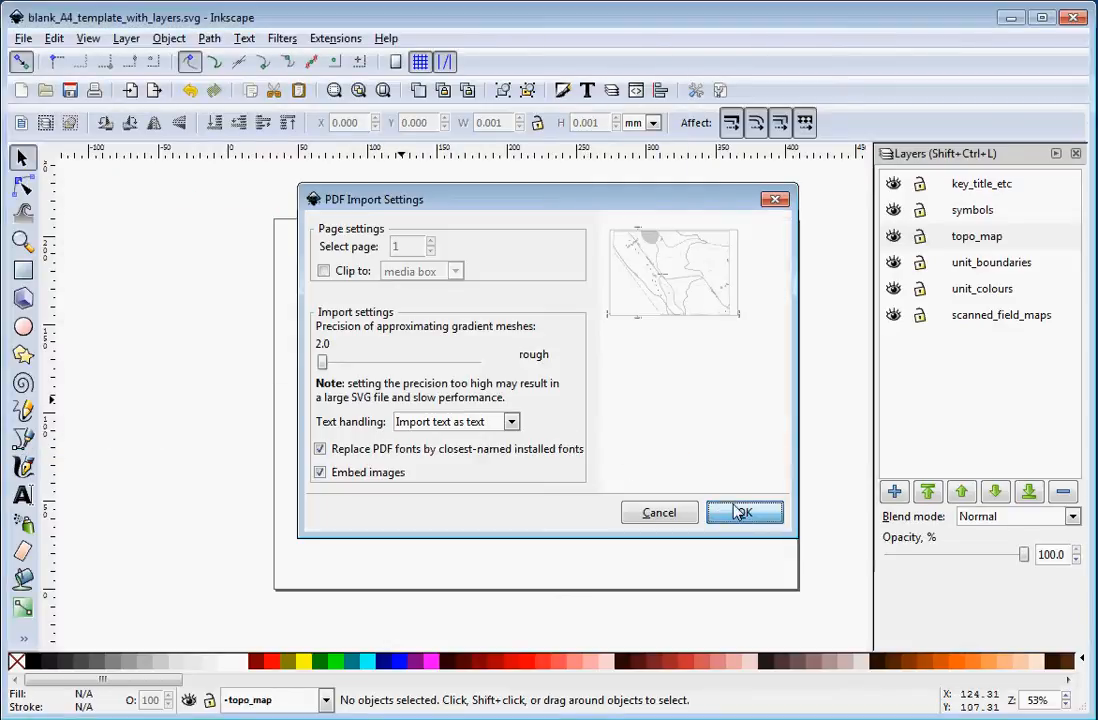
left_click_drag(745, 515, 480, 370)
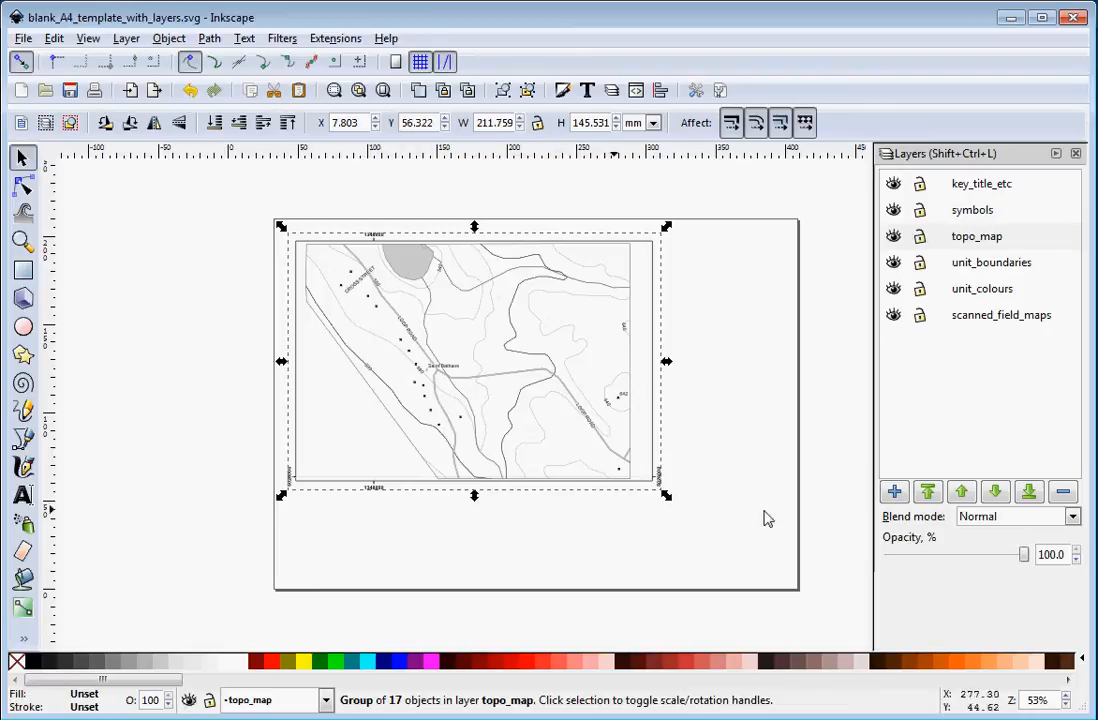
Open Document Properties to check the page size and orientation, then close it.
left_click(22, 38)
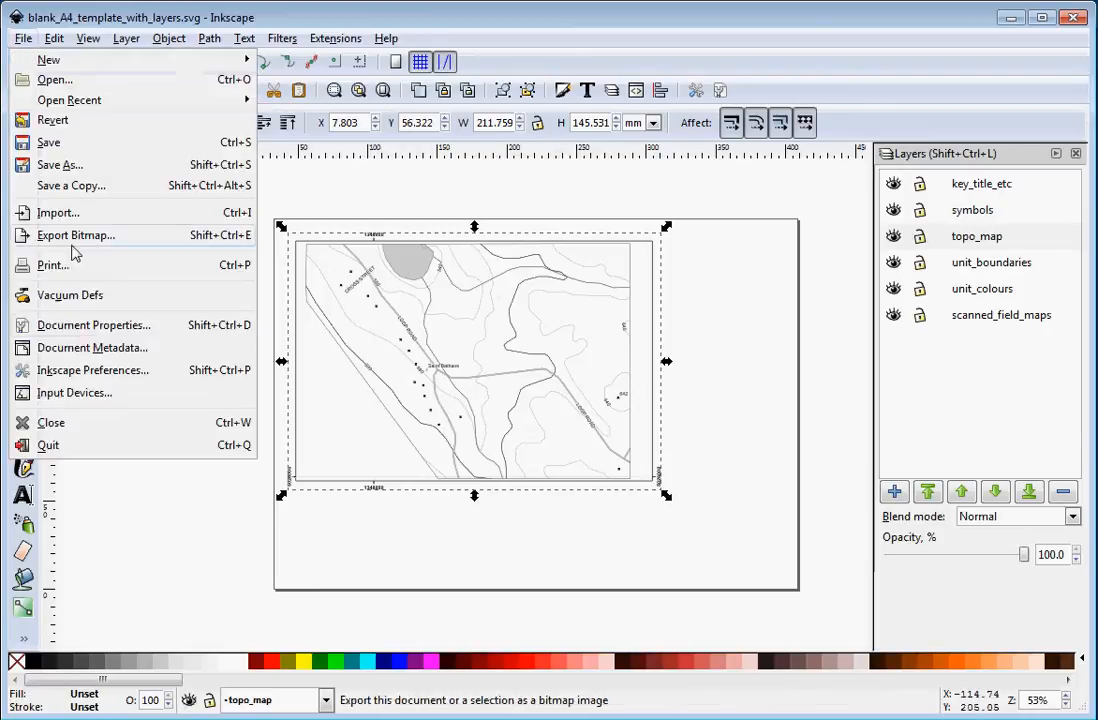
left_click(93, 325)
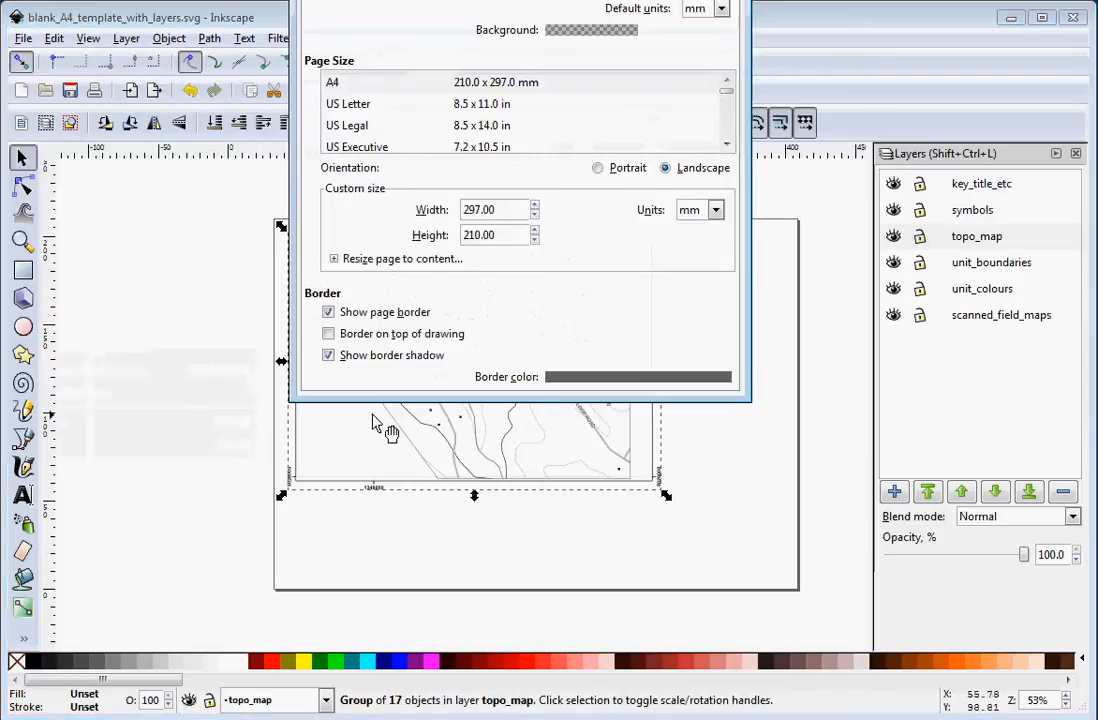
left_click_drag(573, 0, 500, 89)
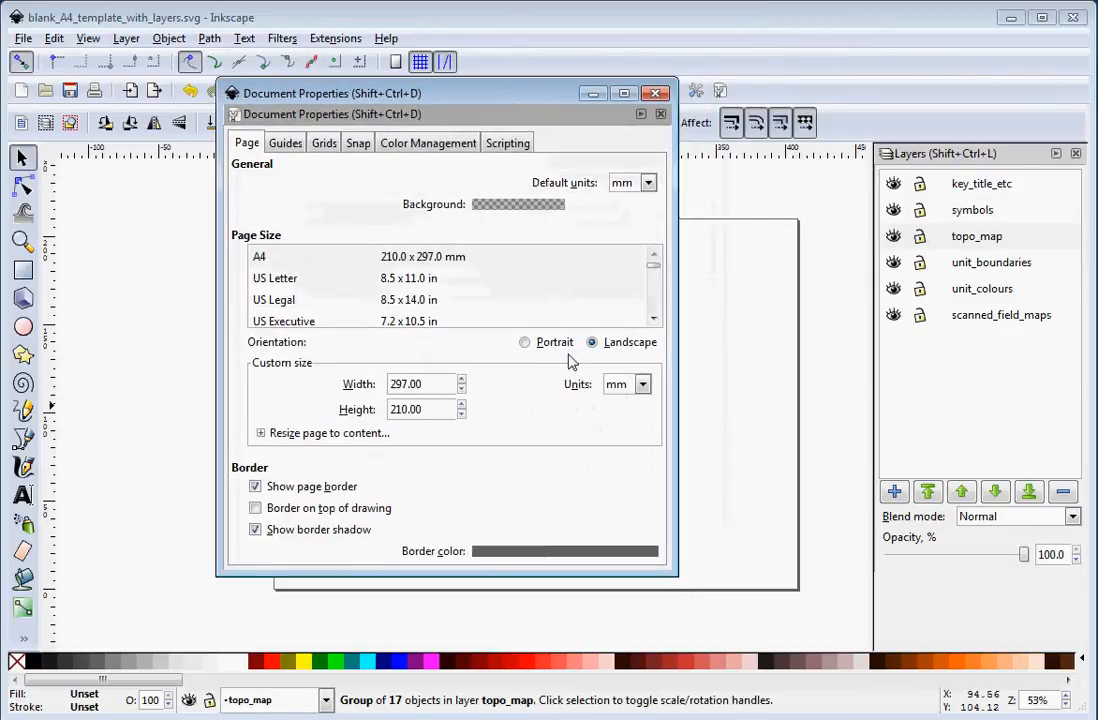
left_click(656, 93)
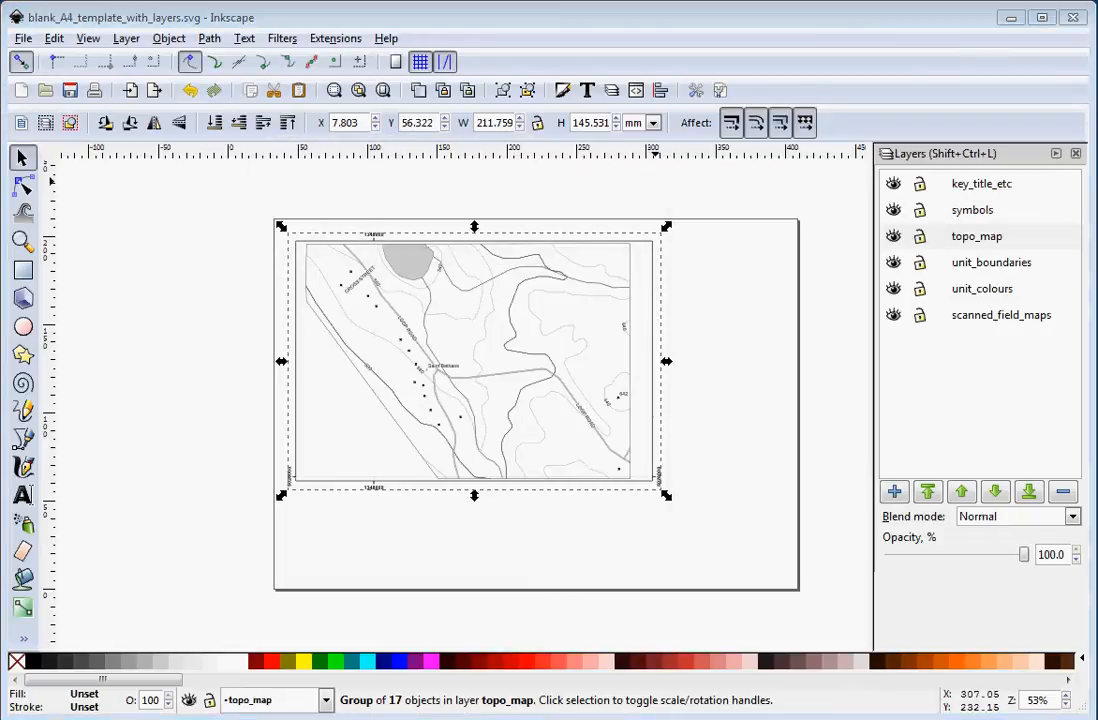
Switch to the PDF viewer to compare the original st_bathans_map page, then close the viewer.
key("alt+Tab")
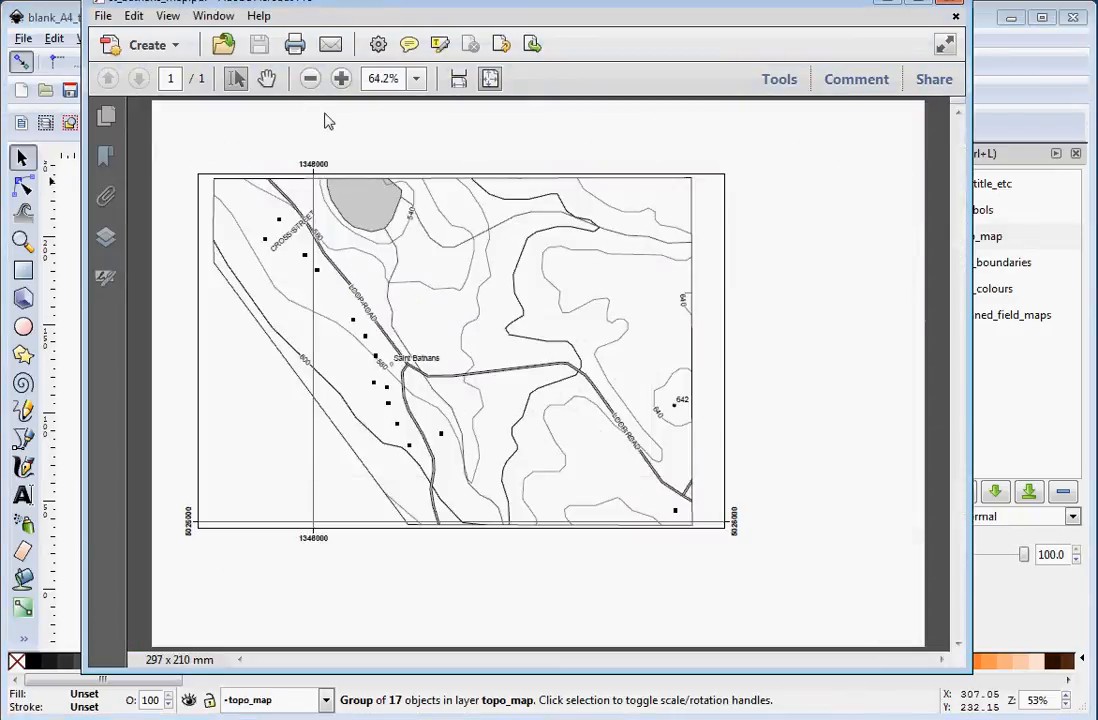
left_click(310, 80)
left_click(310, 80)
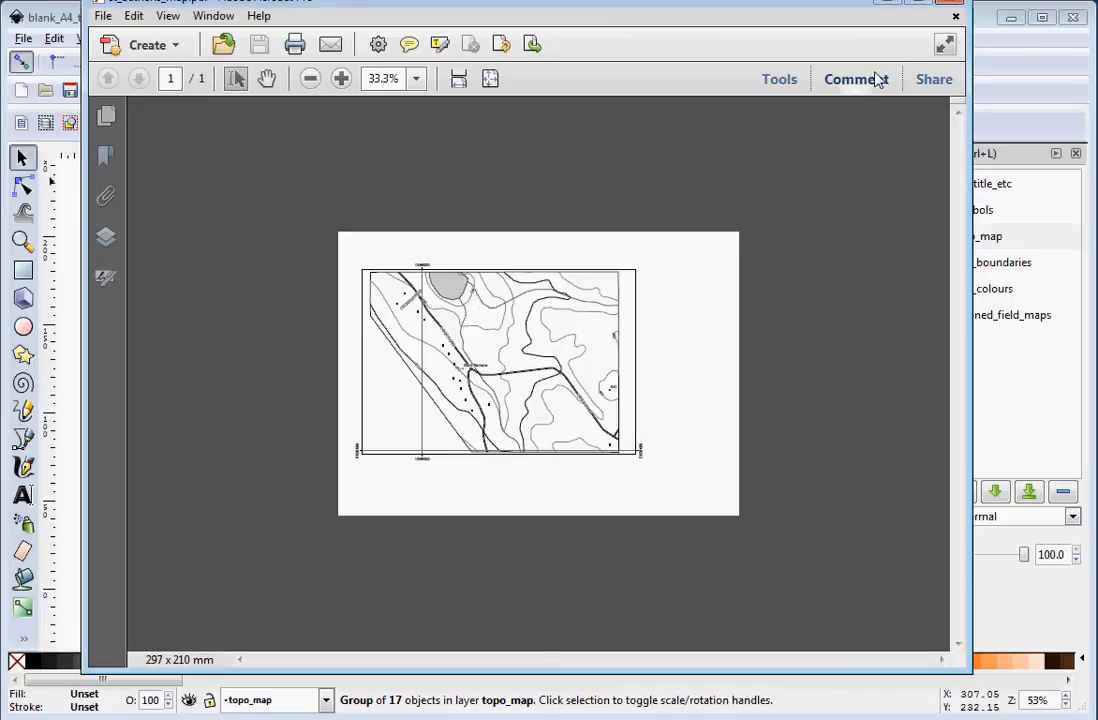
left_click_drag(760, 2, 762, 20)
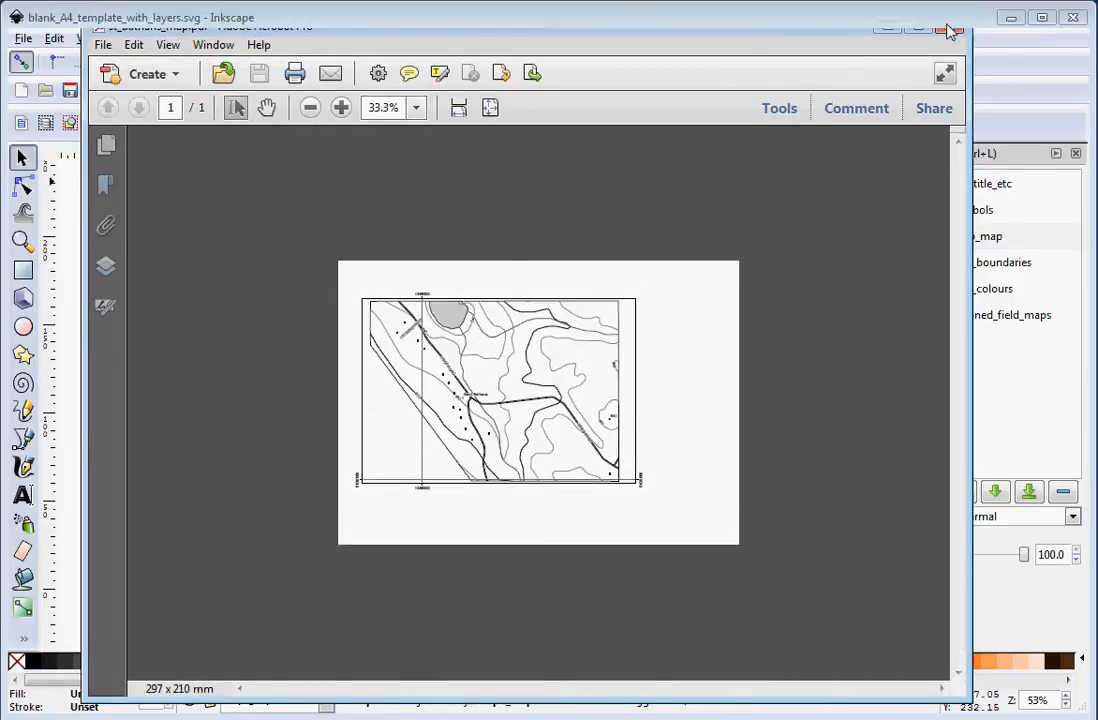
left_click(950, 27)
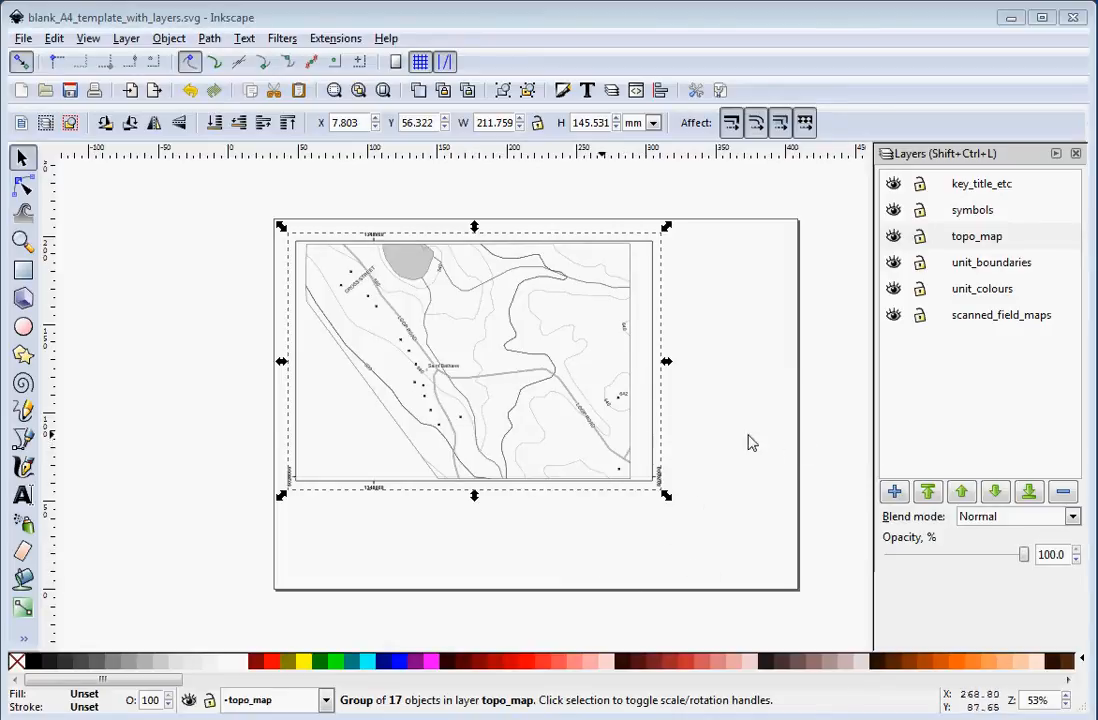
Move the imported topo map group towards the page centre and lock the topo_map layer.
left_click_drag(585, 415, 630, 429)
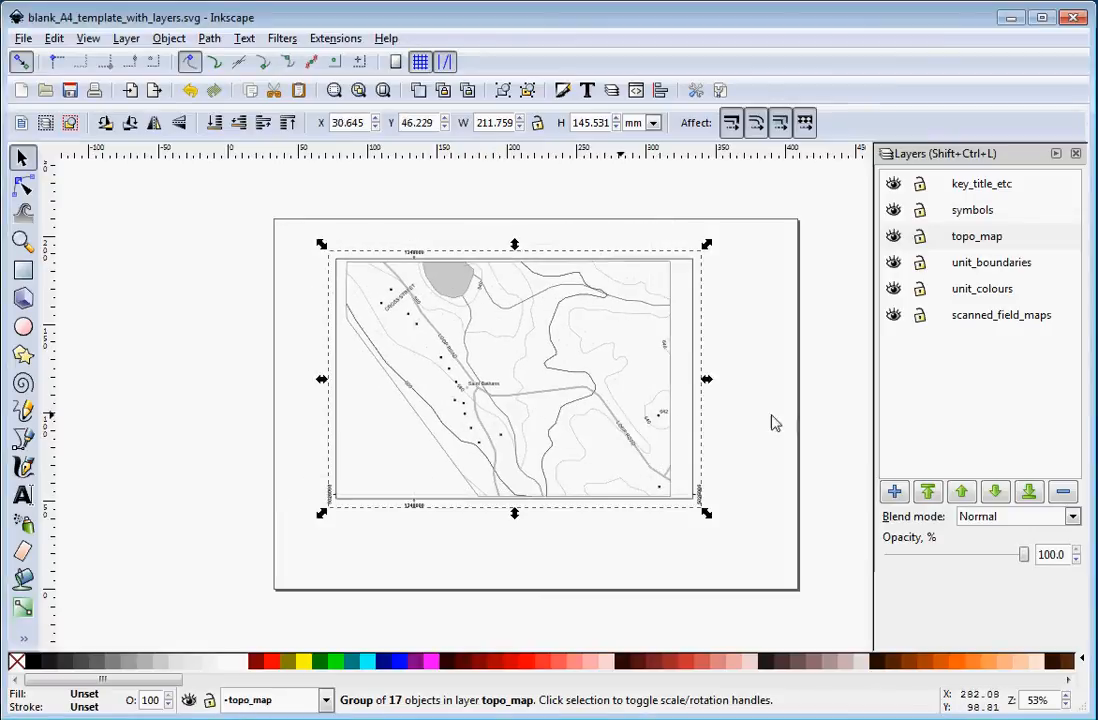
left_click(920, 238)
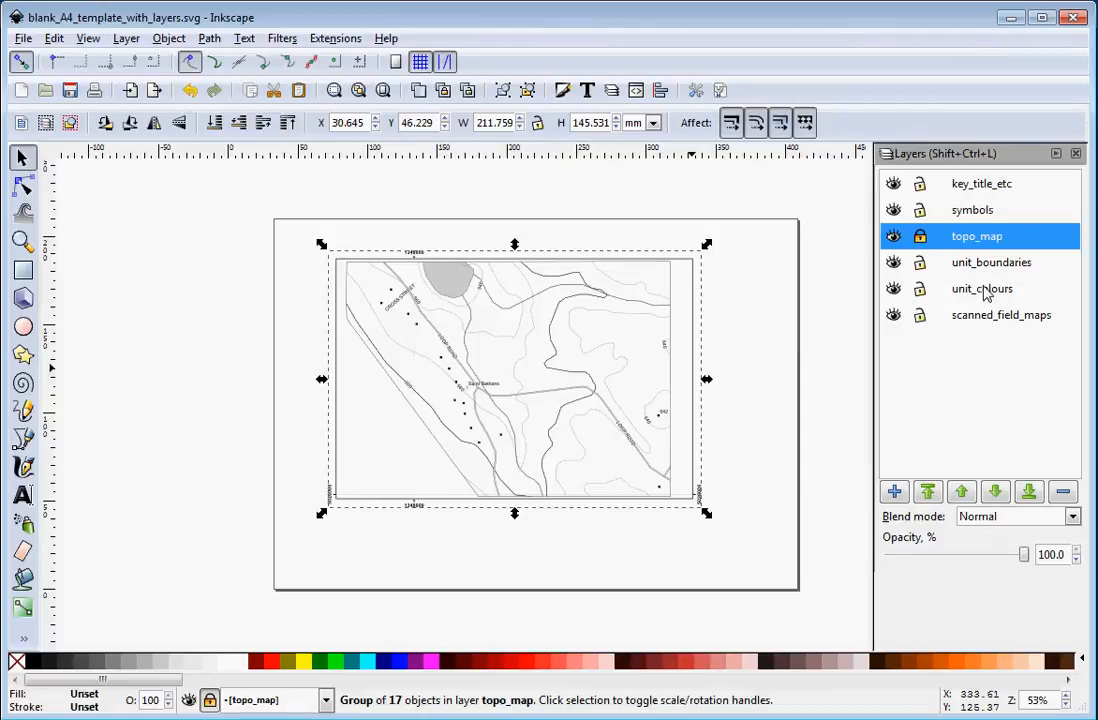
Import example_map_portion.tif as a linked image into the scanned_field_maps layer.
left_click(985, 319)
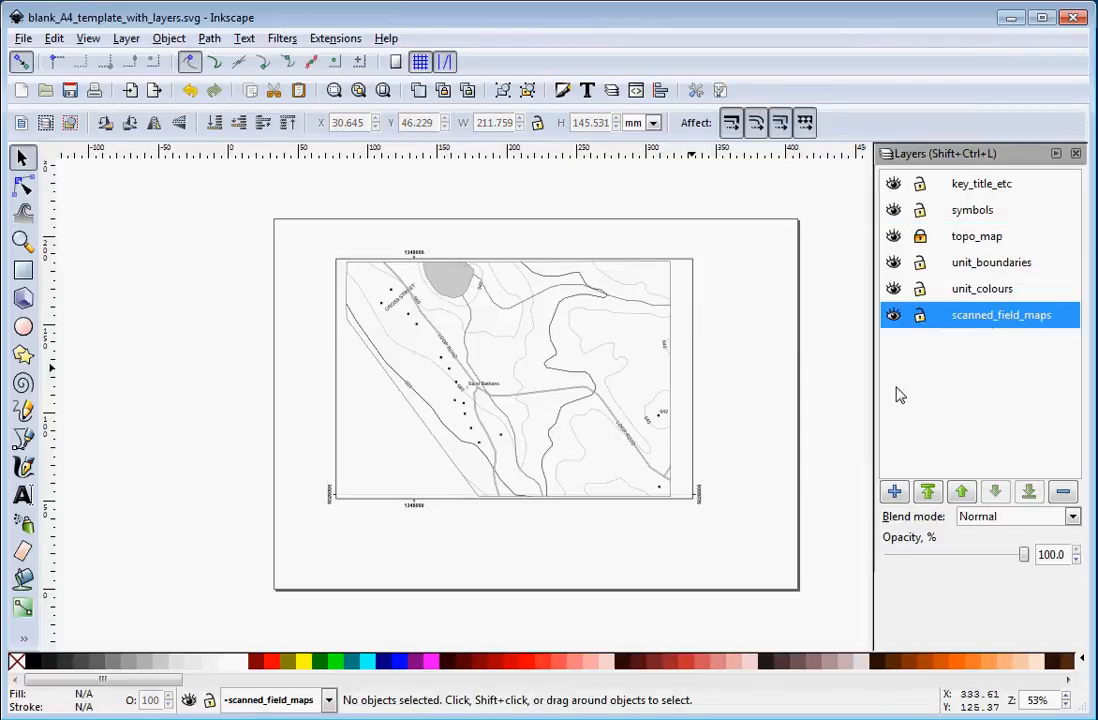
left_click(22, 40)
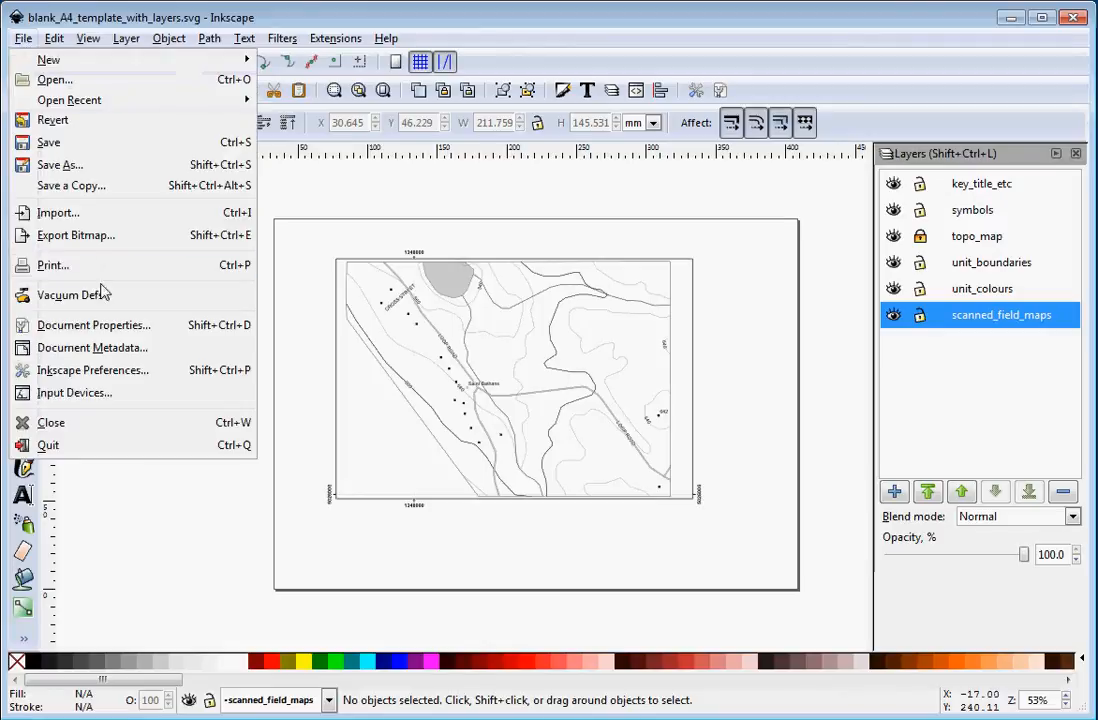
left_click(88, 215)
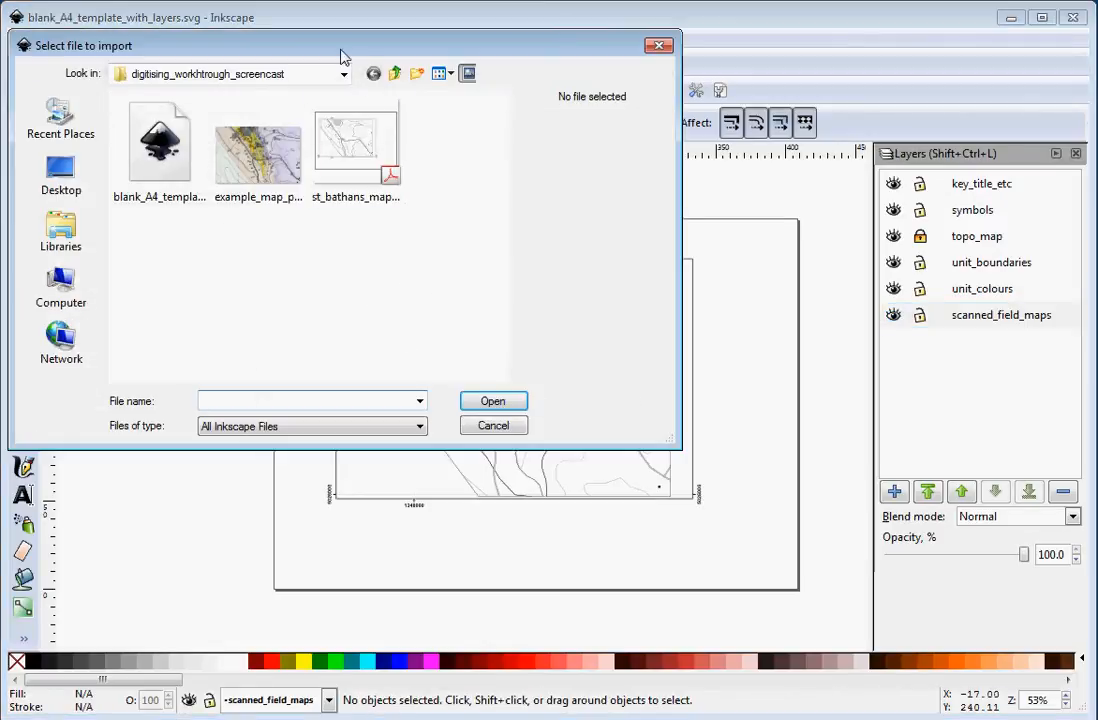
left_click_drag(338, 50, 426, 84)
left_click(346, 185)
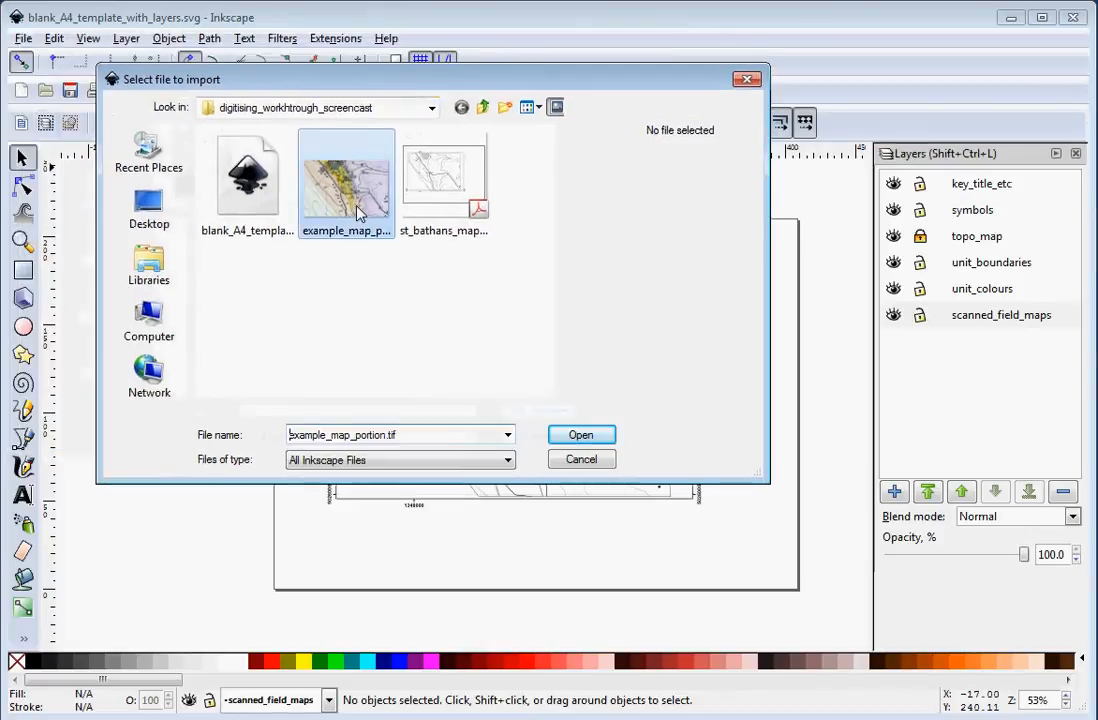
left_click(588, 444)
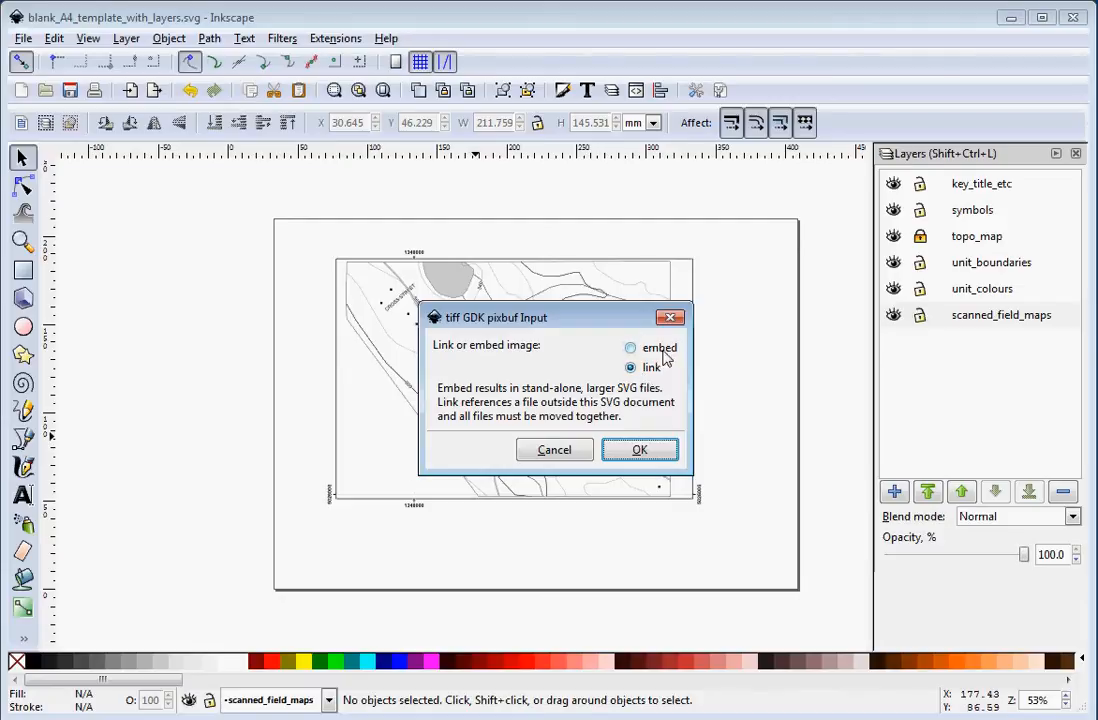
left_click(640, 451)
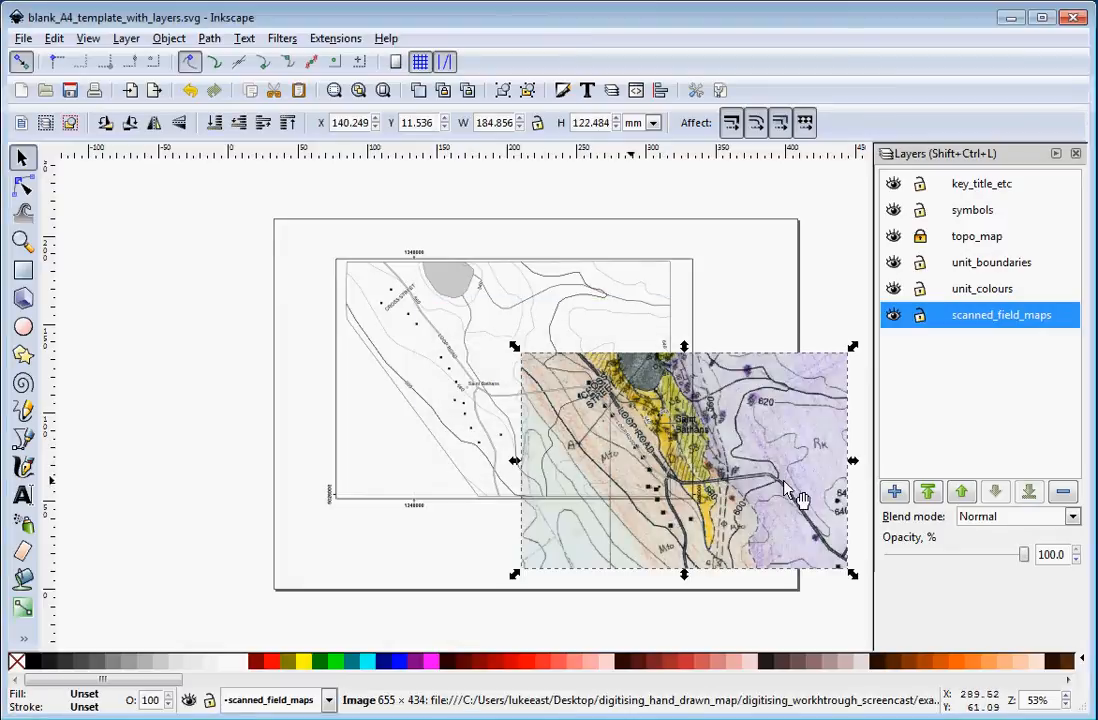
Move the scanned field map over the topo map so the two roughly overlap.
left_click_drag(790, 490, 476, 375)
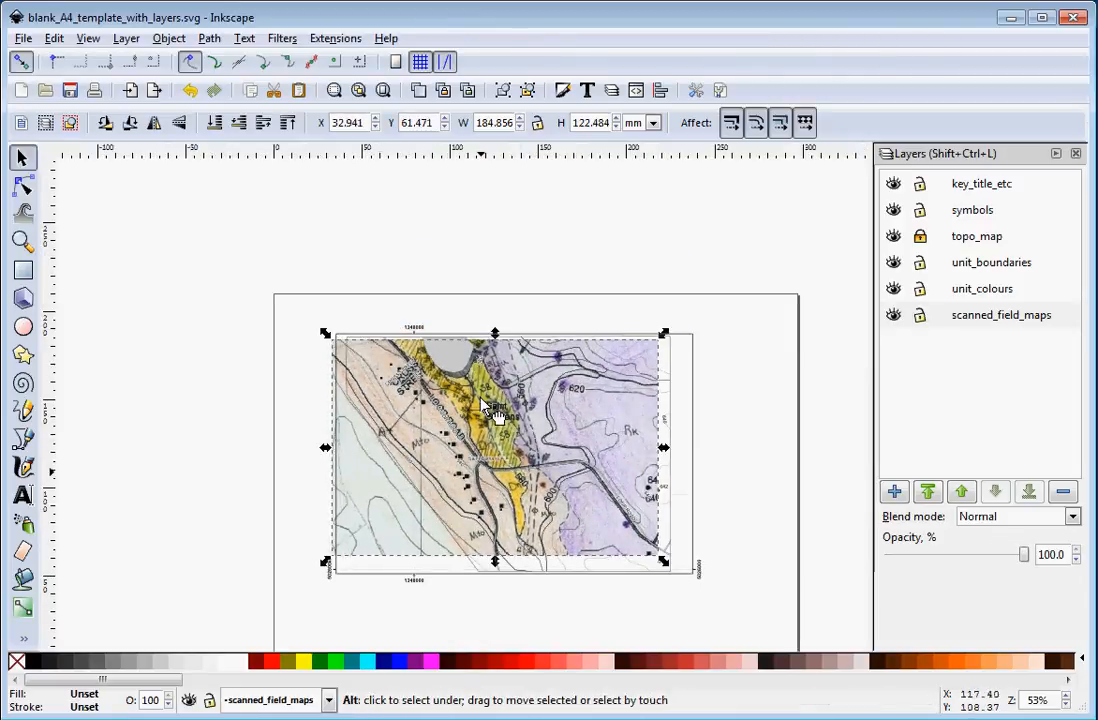
scroll(482, 404, "up", 2, "ctrl")
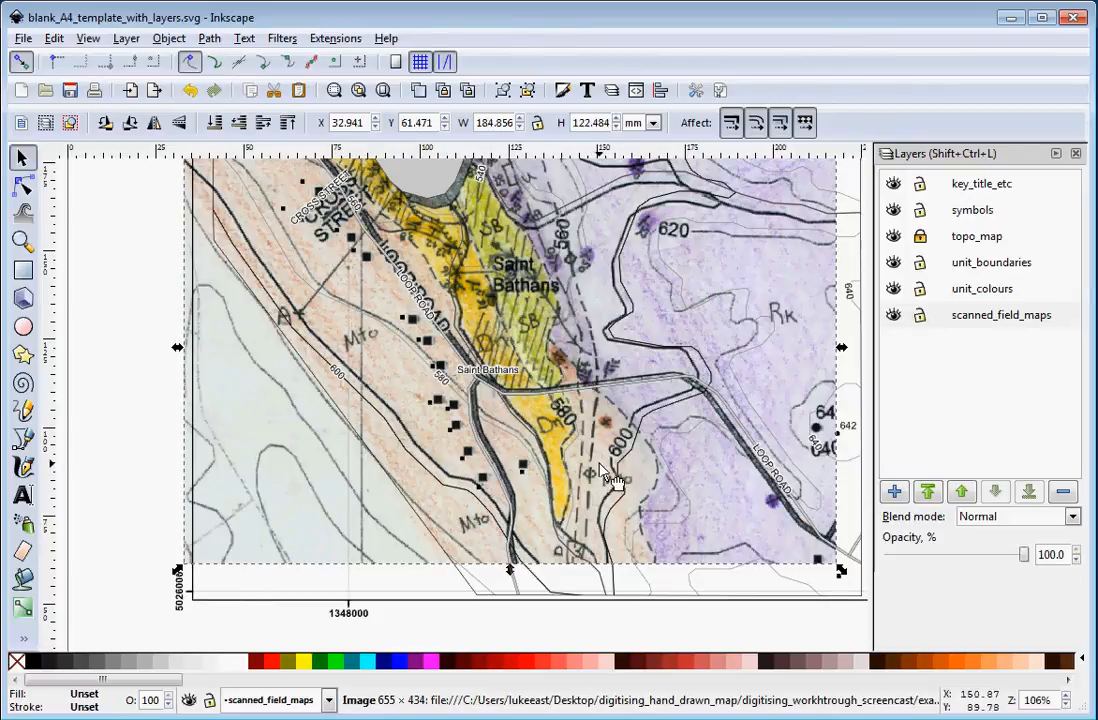
mouse_move(640, 466)
left_mouse_down()
mouse_move(625, 467)
mouse_move(635, 466)
left_mouse_up()
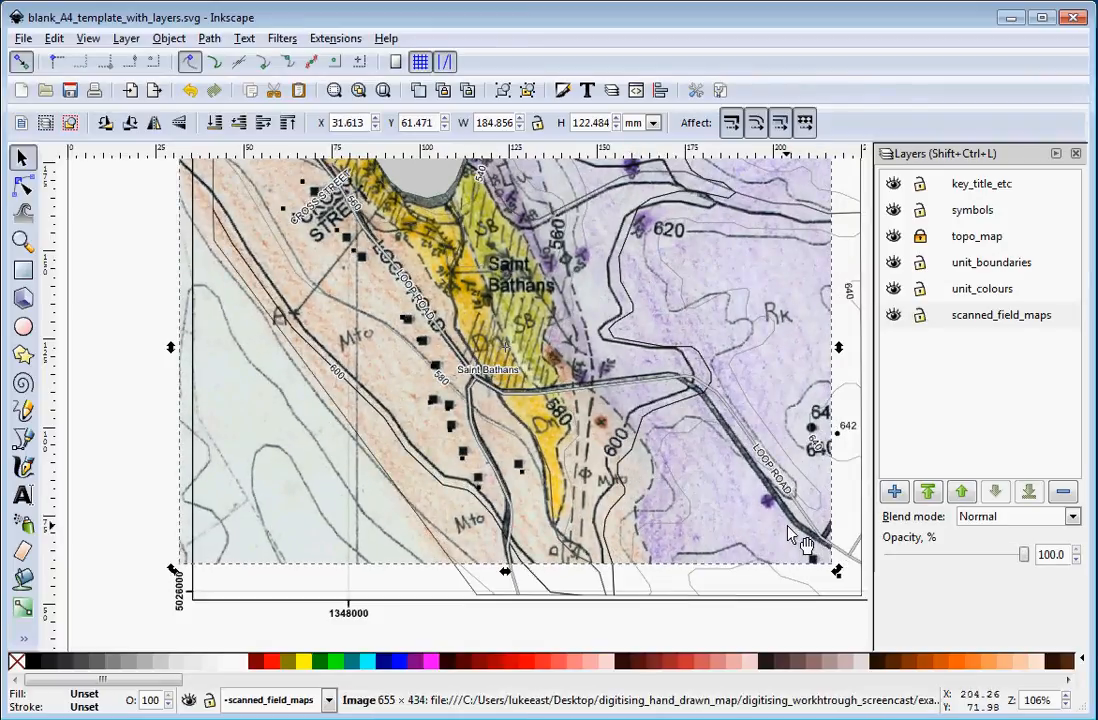
Fine-tune the scanned map's position so its roads and contours line up with the topo map.
scroll(646, 454, "up", 3)
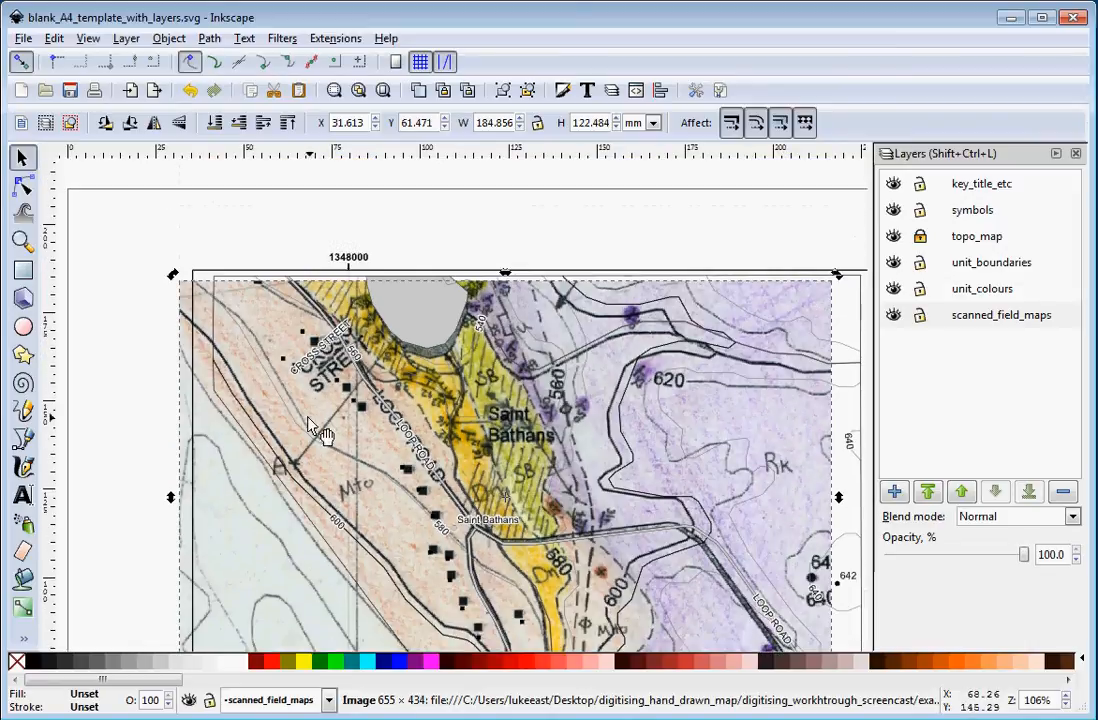
mouse_move(292, 368)
left_mouse_down()
mouse_move(350, 400)
mouse_move(293, 388)
mouse_move(318, 395)
mouse_move(299, 358)
mouse_move(289, 362)
left_mouse_up()
scroll(476, 486, "down", 4)
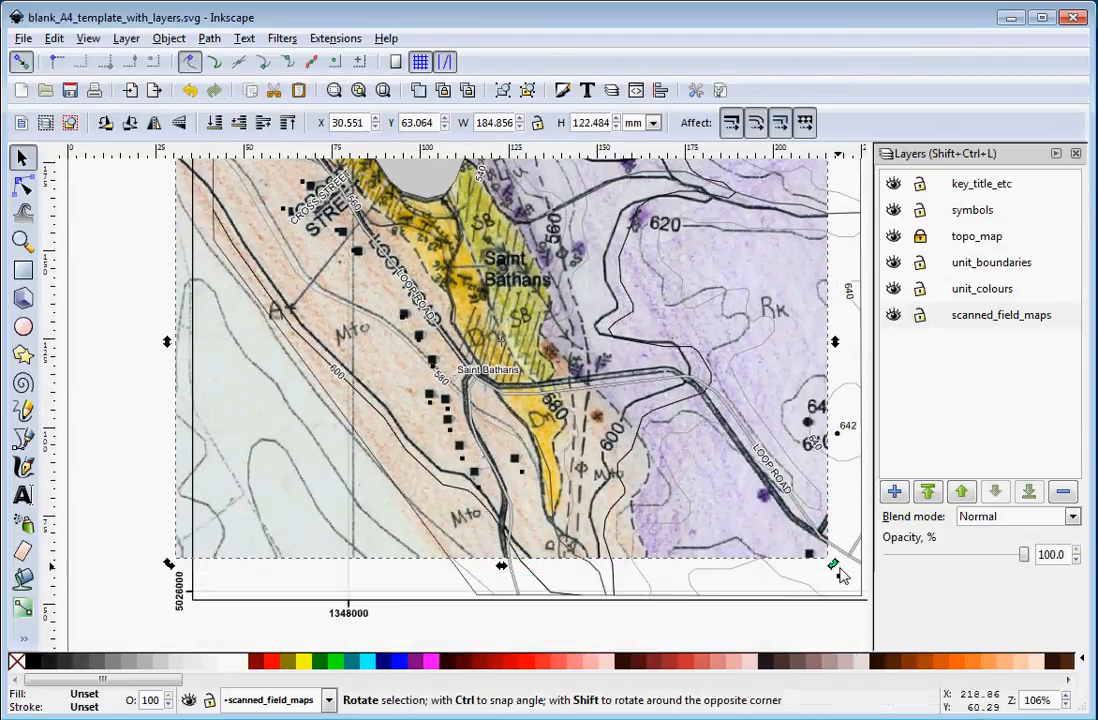
left_click(798, 525)
left_click(797, 523)
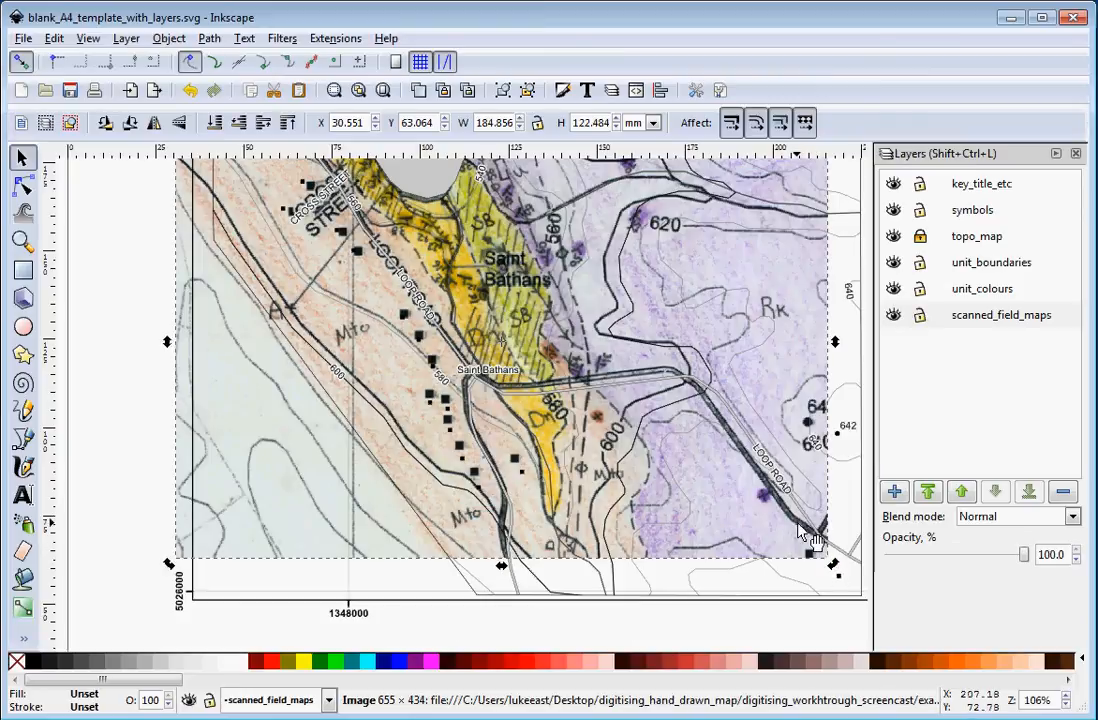
left_click(834, 568)
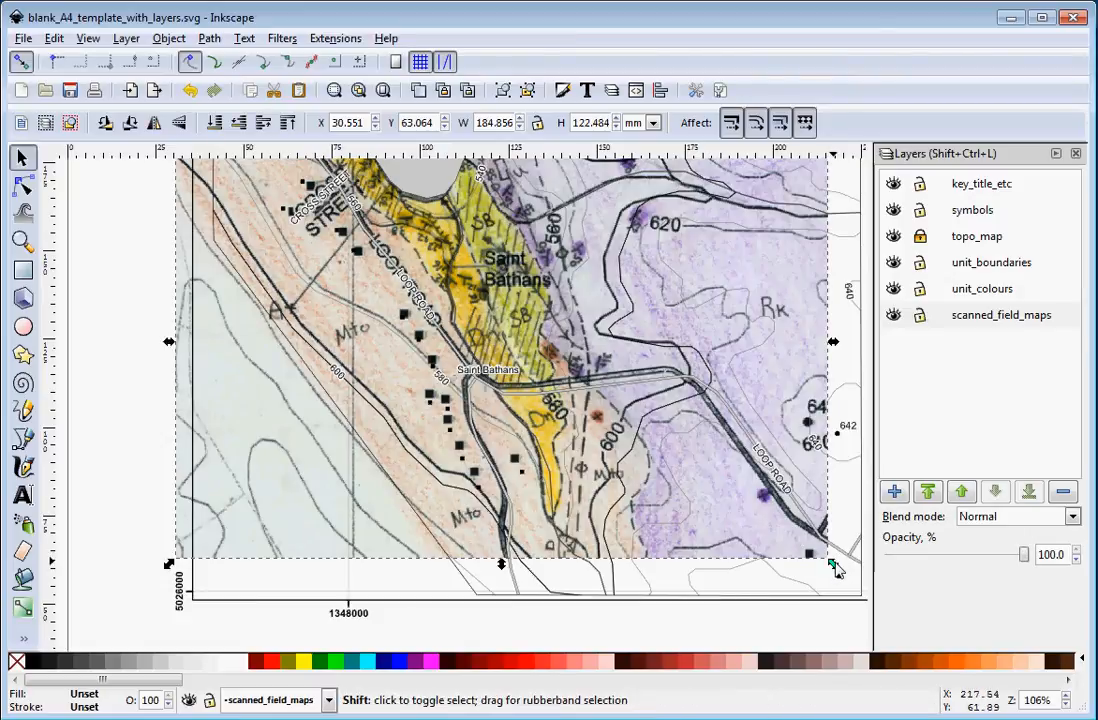
Enlarge the scanned field map to about 190 mm wide and nudge it left to match the topo map.
left_click_drag(836, 568, 855, 600)
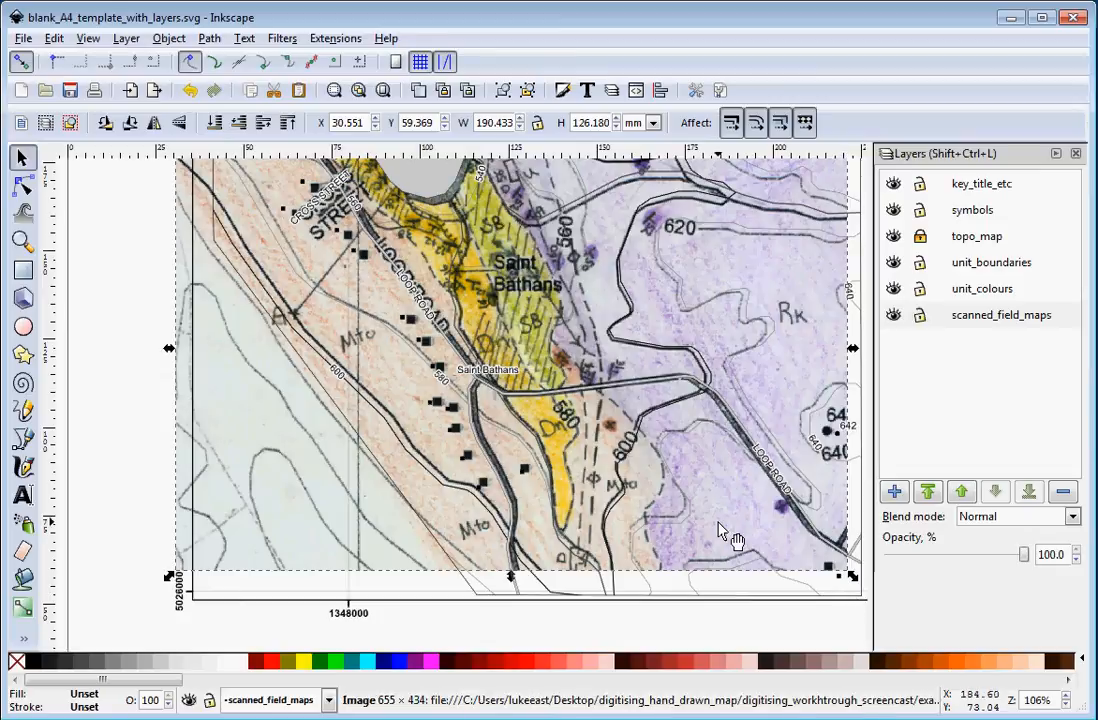
key("Left")
key("Left")
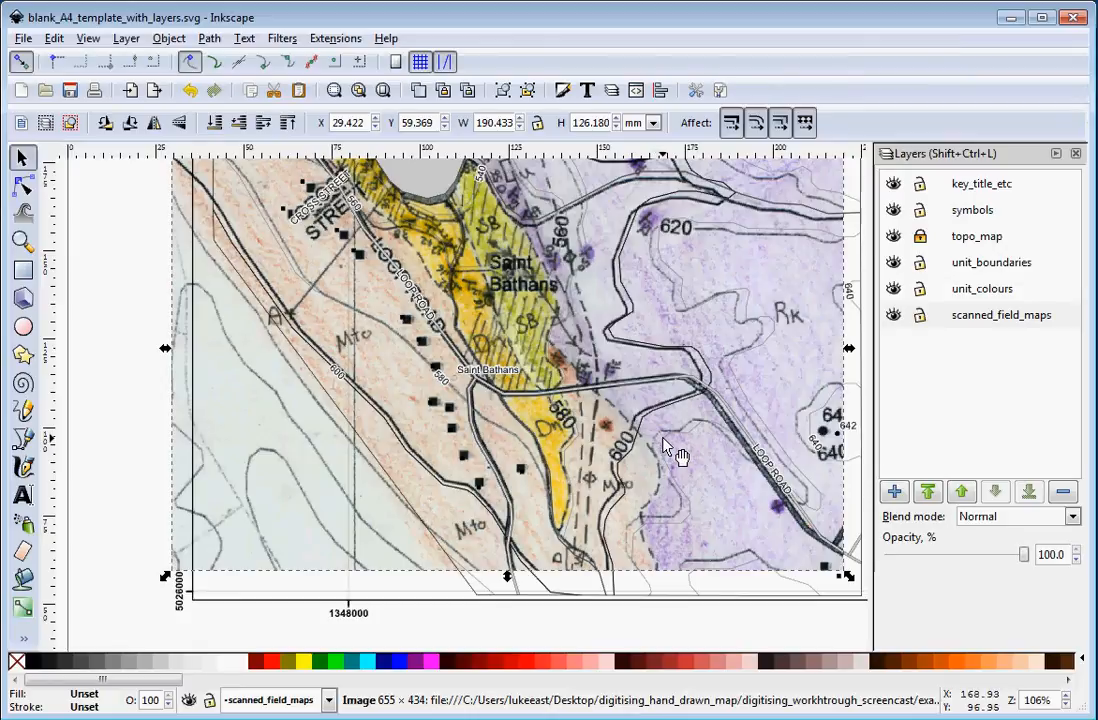
Scale the scanned map up to about 195 mm wide and nudge it left and up for alignment.
scroll(667, 446, "down", 2)
scroll(667, 446, "up", 2)
scroll(667, 446, "right", 2)
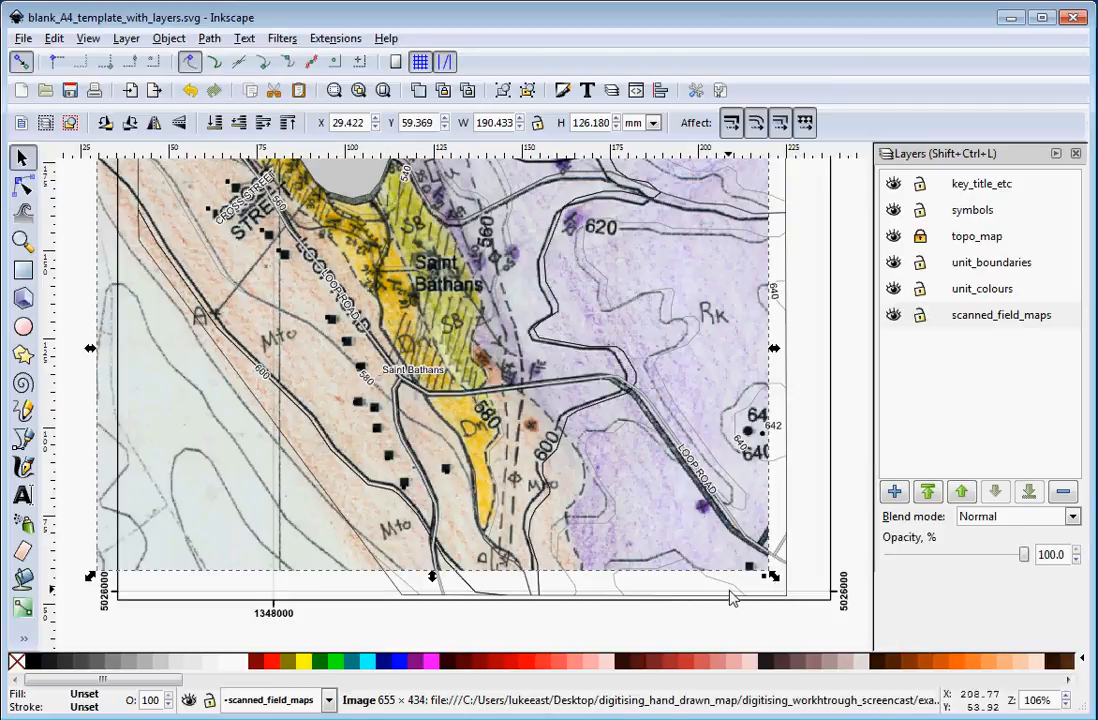
left_click(23, 638)
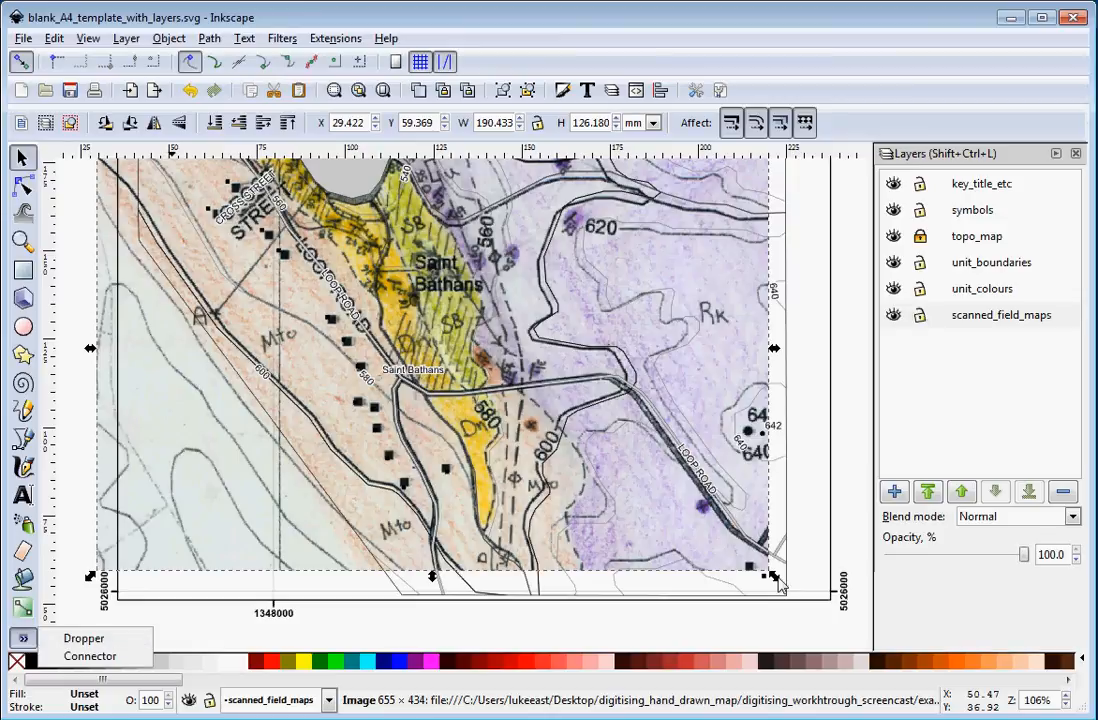
left_click(790, 591)
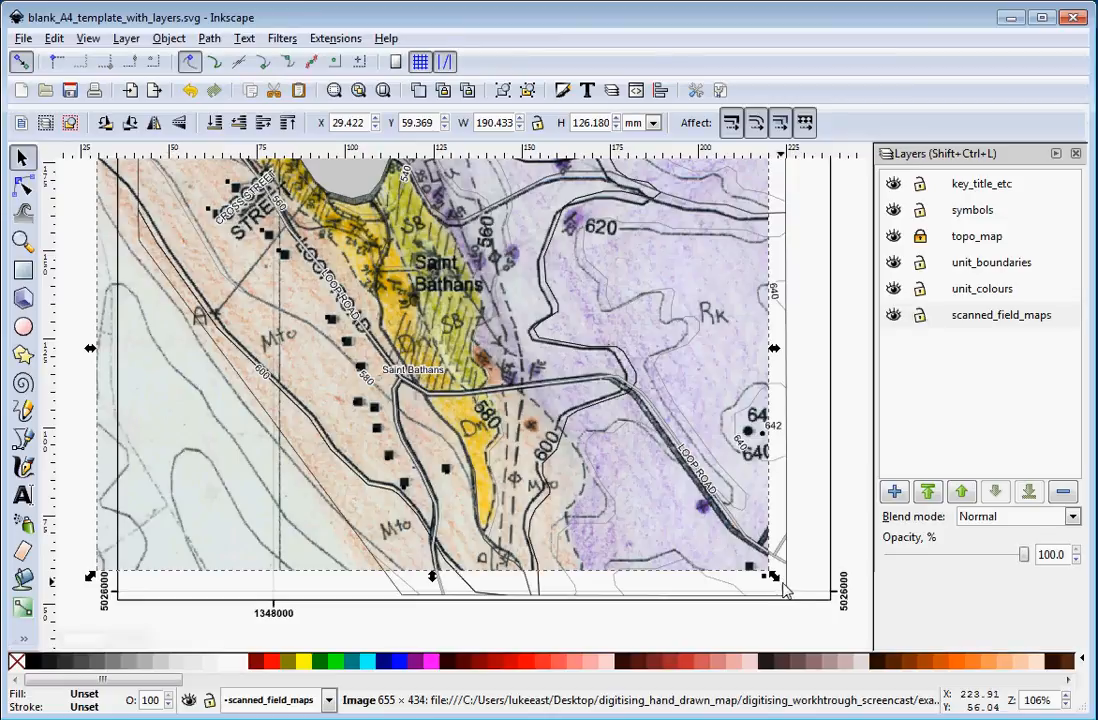
left_click_drag(775, 581, 792, 596)
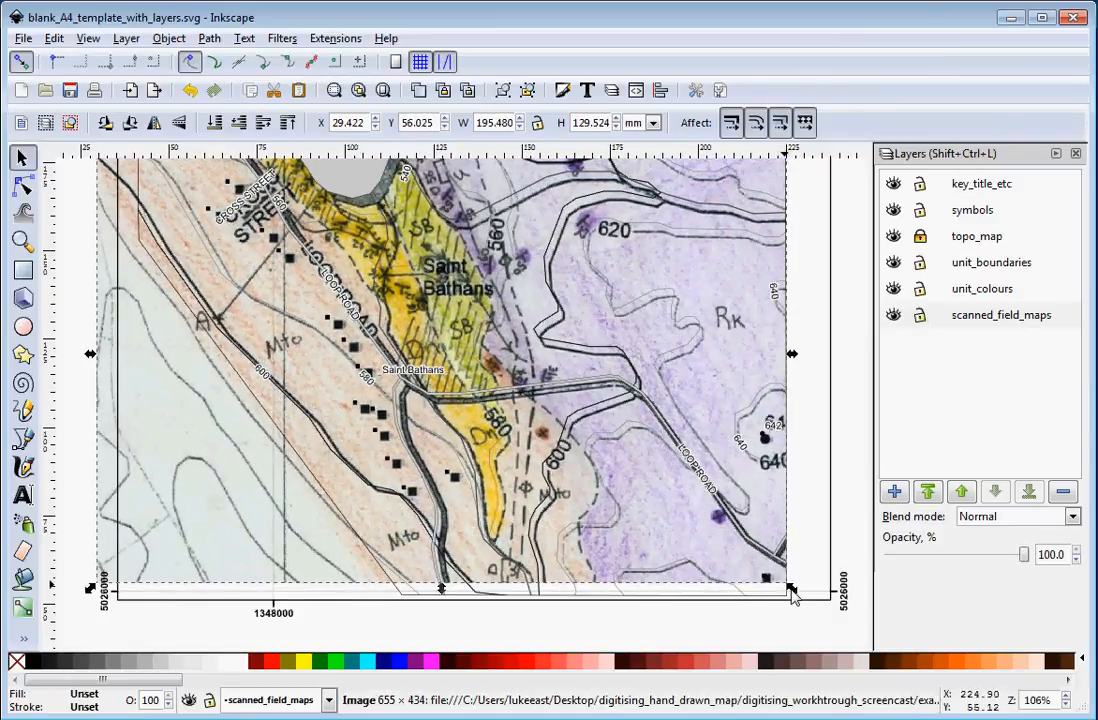
key("Left")
key("Up")
key("Up")
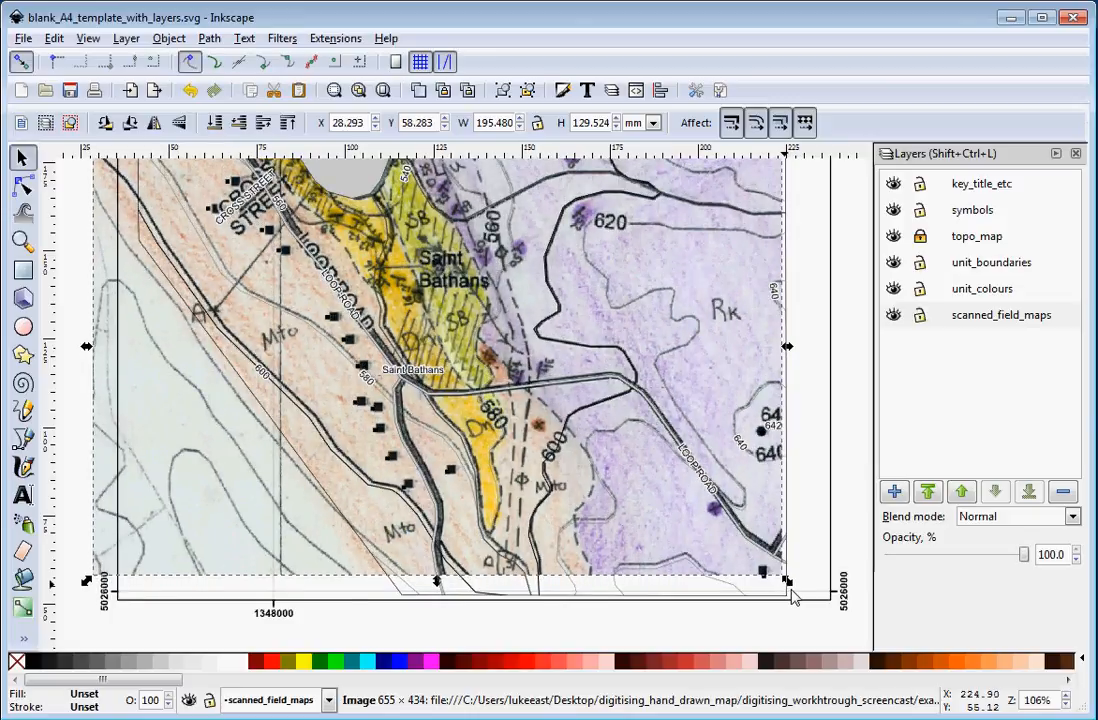
Enlarge the scanned map slightly to about 197 mm wide and shift it left to realign its roads.
left_click_drag(790, 595, 797, 594)
key("Left")
key("Left")
key("Left")
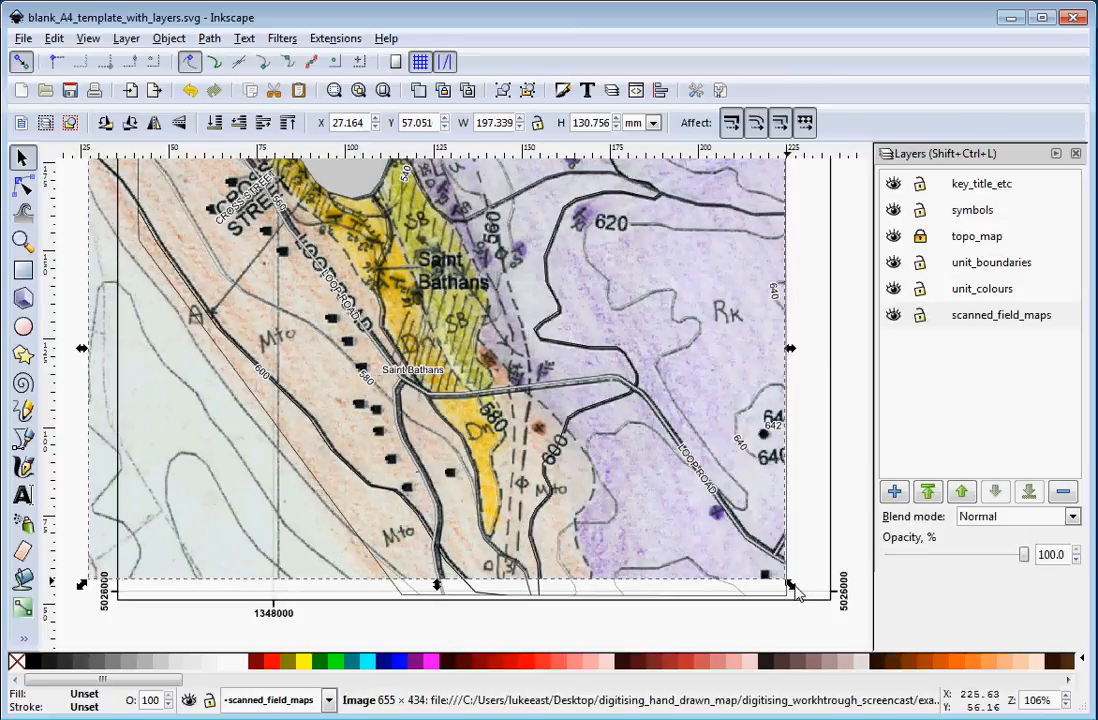
key("Right")
key("Left")
key("Left")
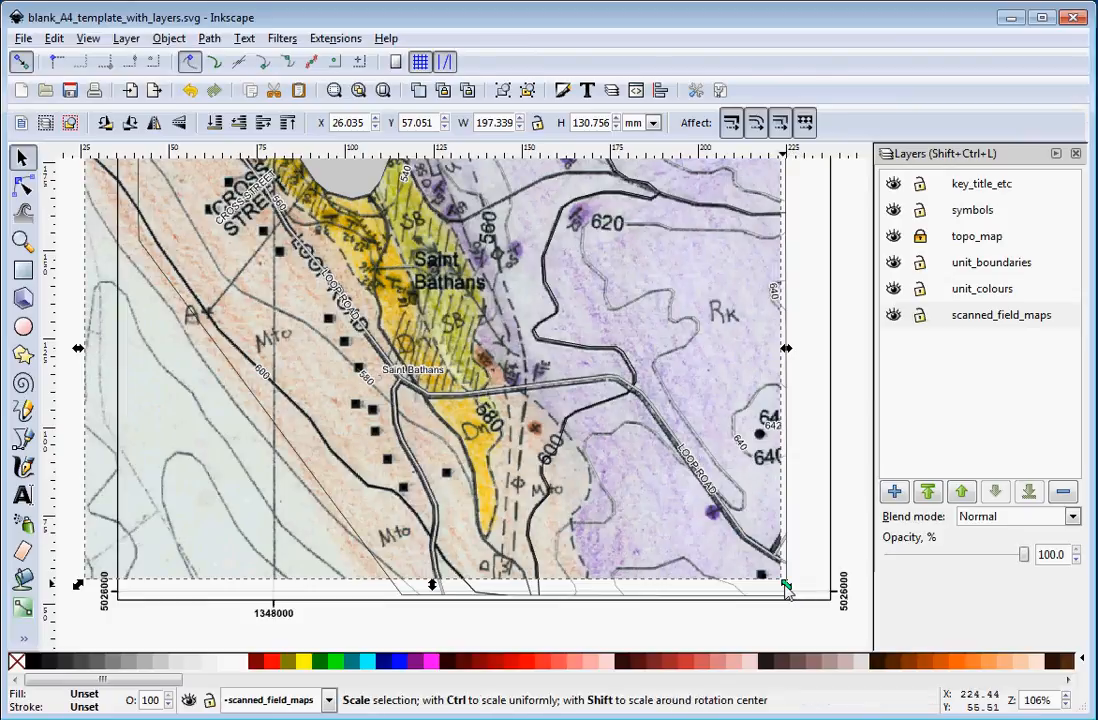
Scale the scanned map to about 199 mm by 132 mm and nudge it until roads and contours coincide.
left_click_drag(797, 594, 795, 597)
key("Left")
key("Up")
key("Up")
key("Left")
key("Down")
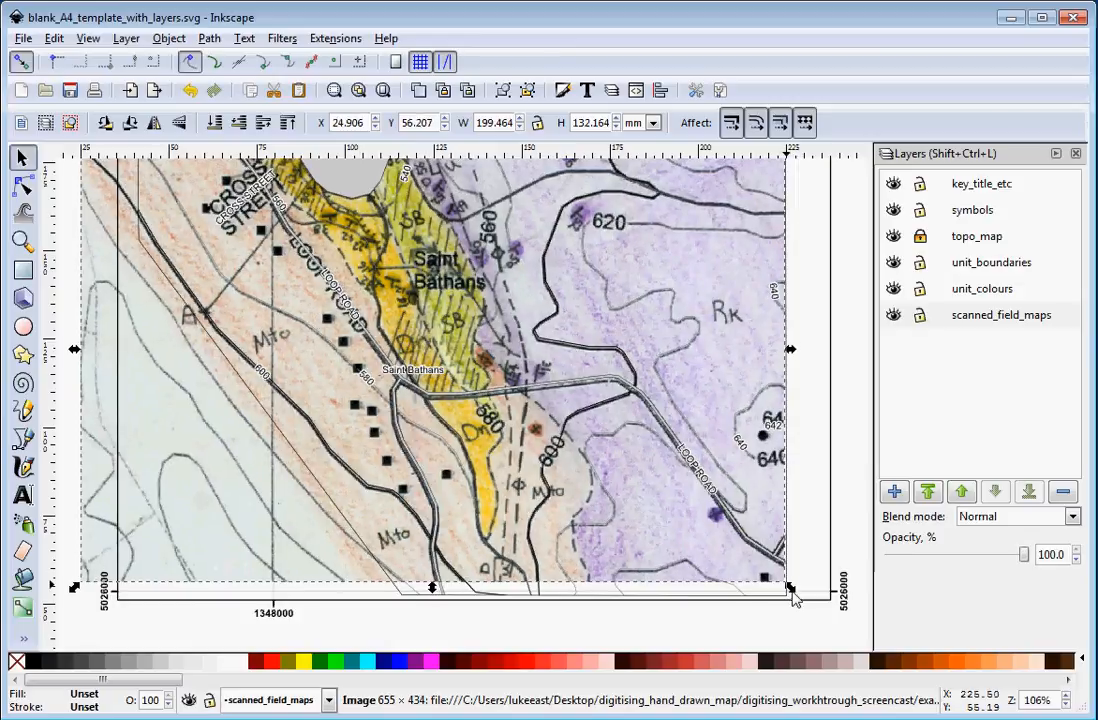
key("Up")
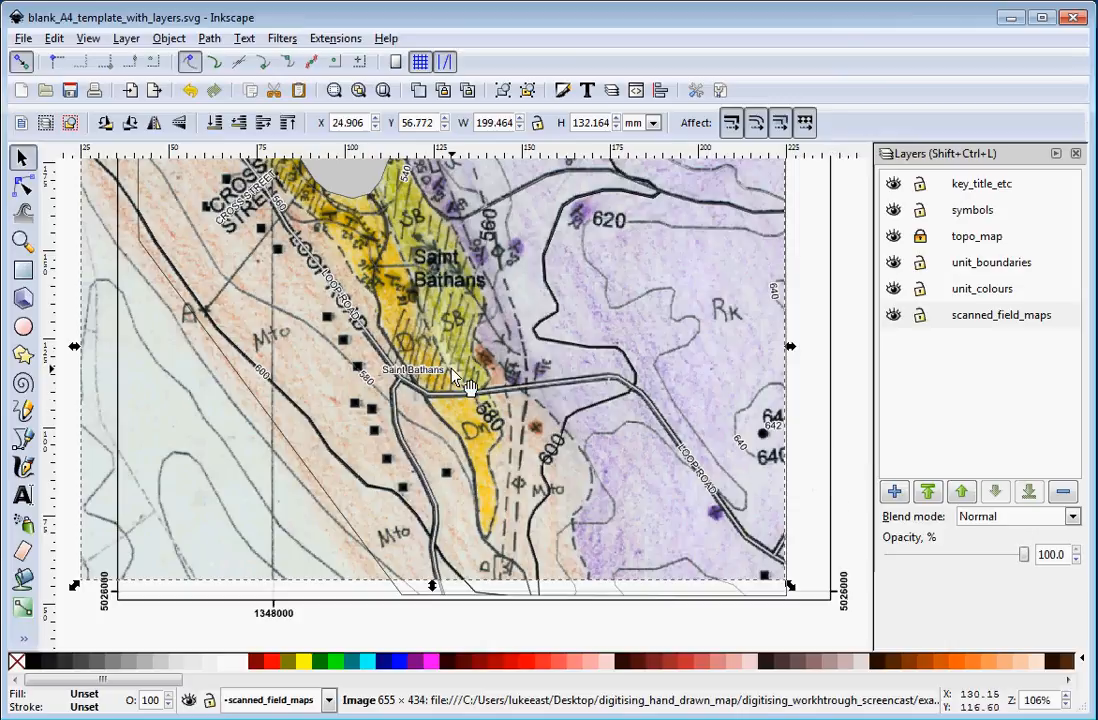
Lock the scanned_field_maps layer and hide the topo_map layer.
scroll(485, 390, "down", 2)
scroll(452, 377, "right", 4)
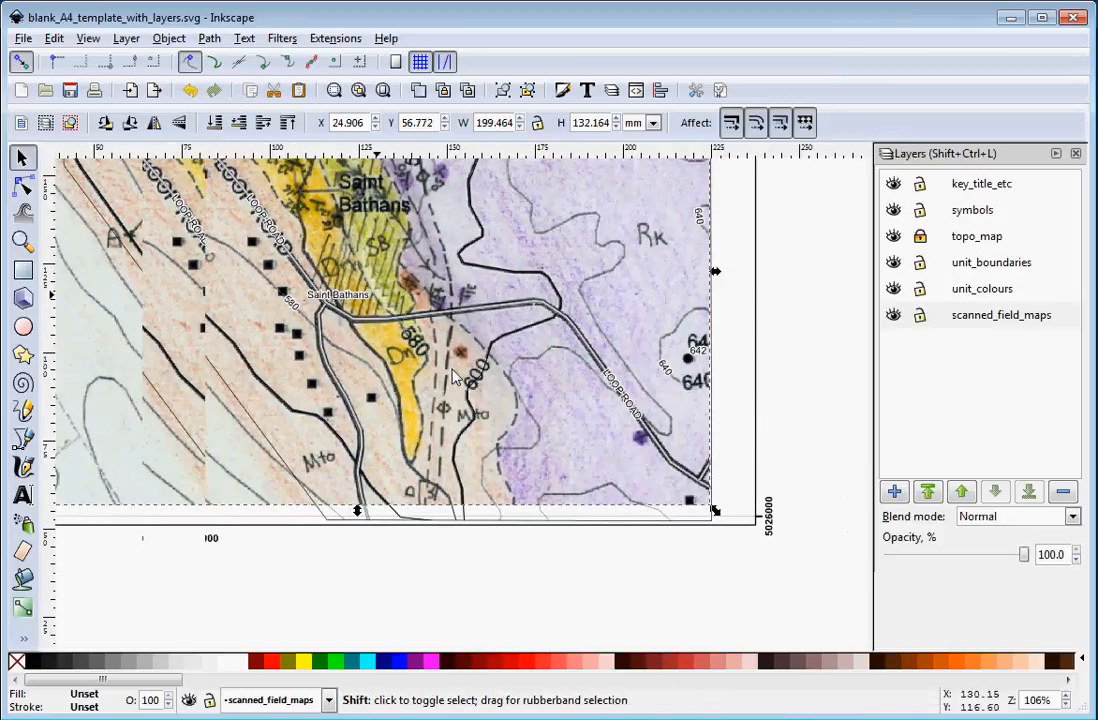
scroll(452, 377, "left", 4)
scroll(452, 377, "down", 1)
scroll(452, 377, "up", 2)
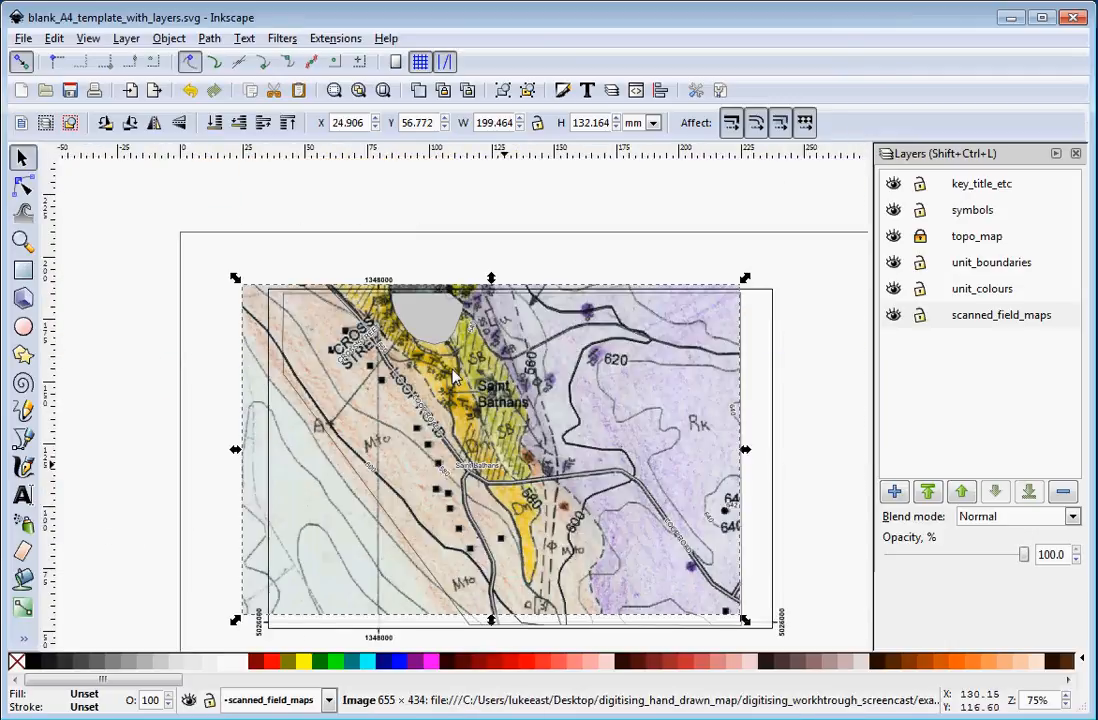
scroll(452, 377, "down", 1)
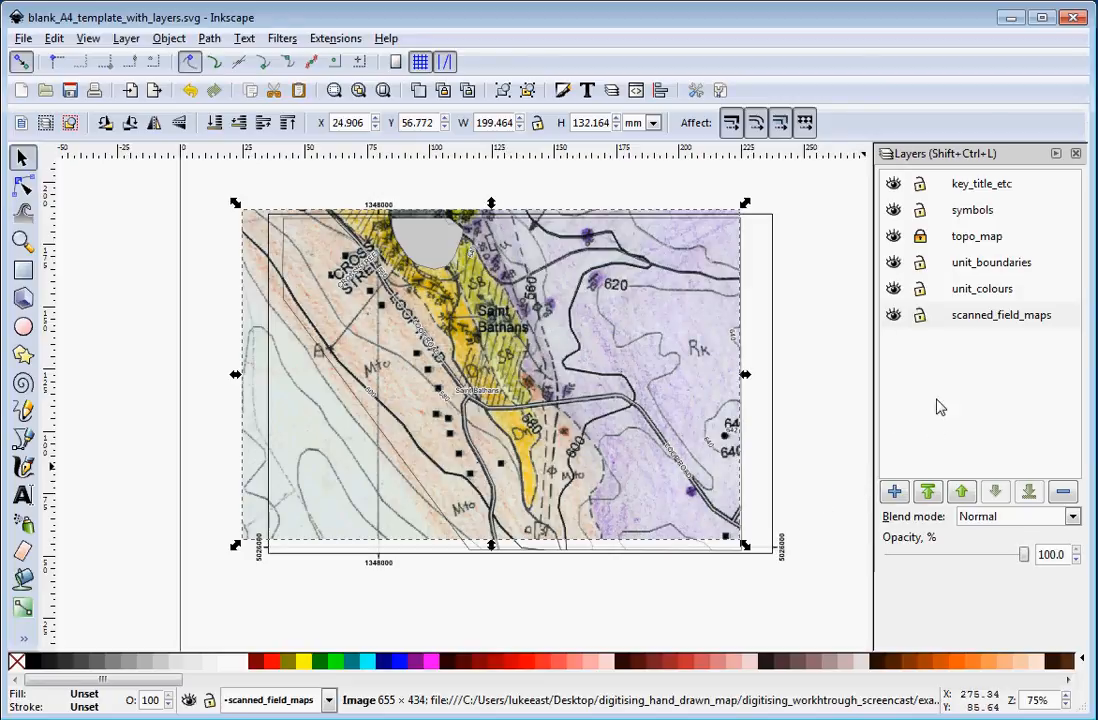
left_click(920, 316)
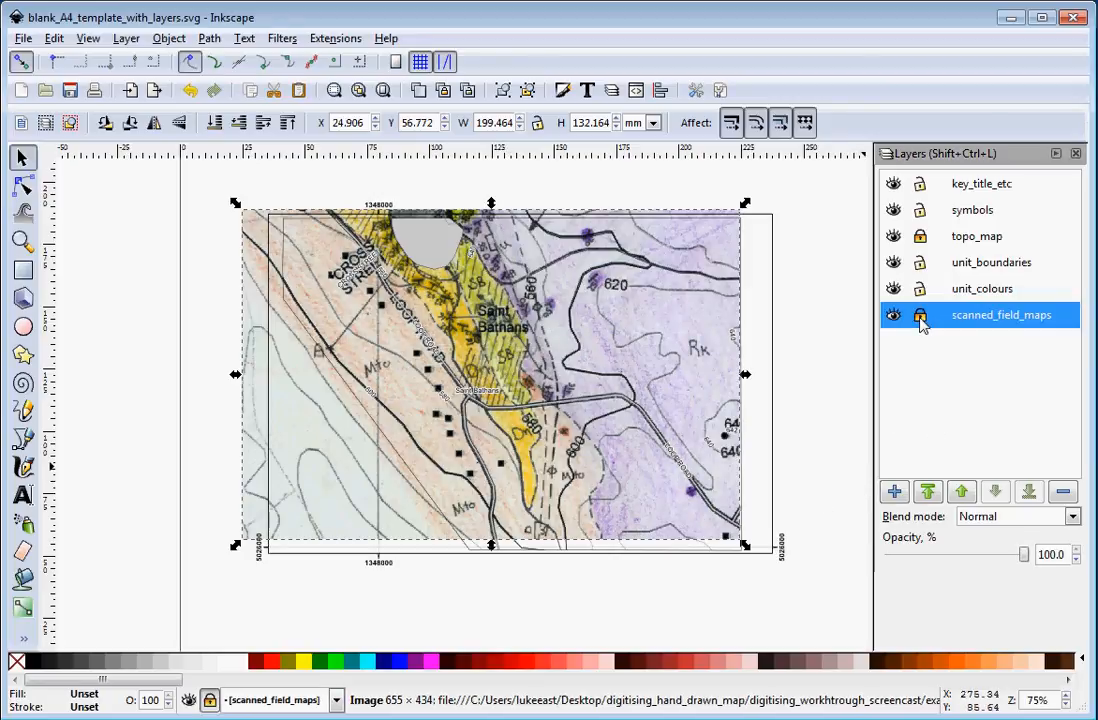
left_click(893, 236)
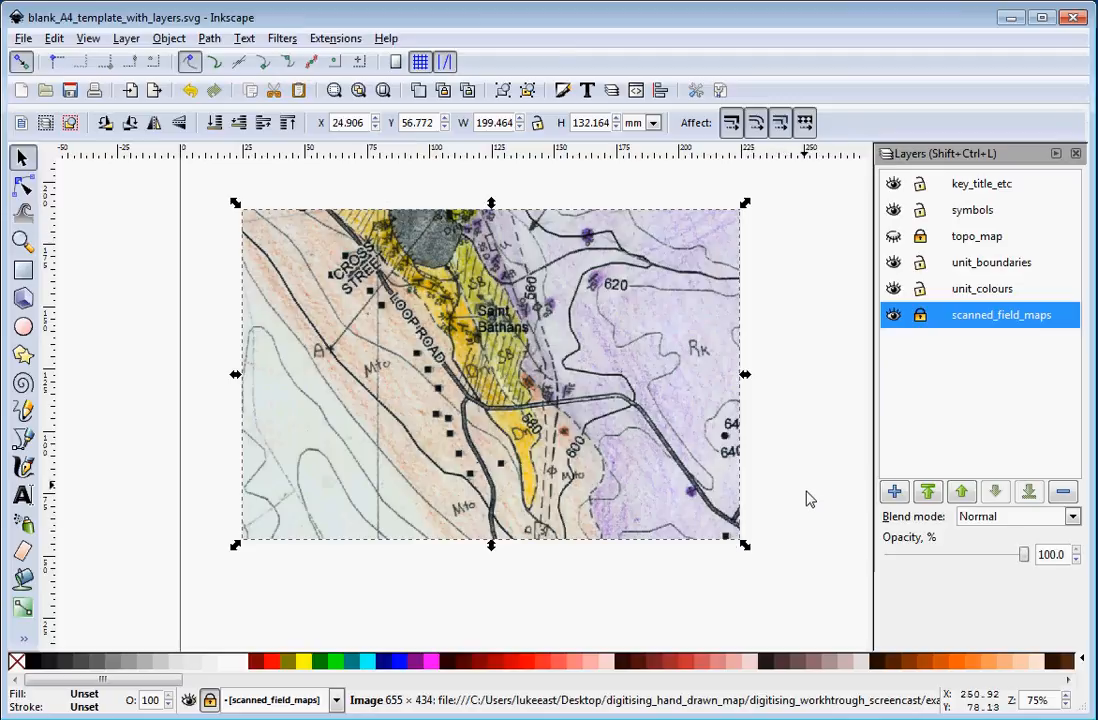